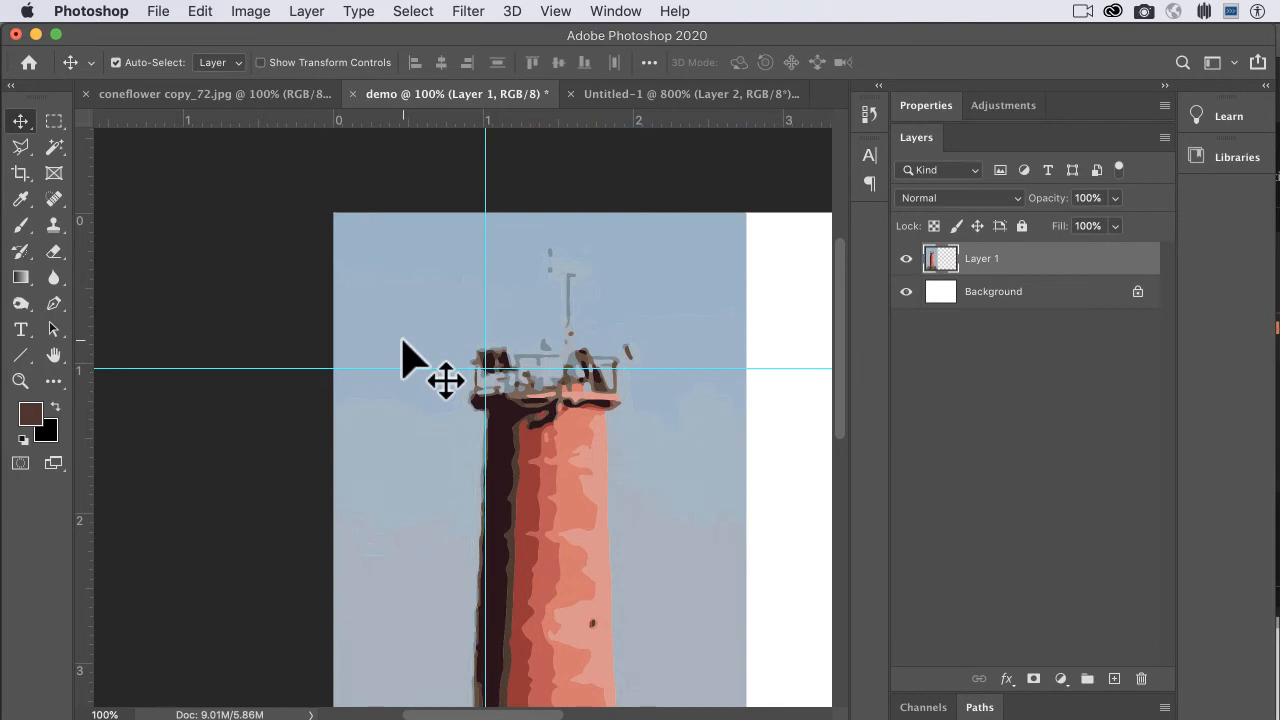
Examine the lighthouse artwork in the demo document at 300% magnification, from the tower's railing down to the base
key("super+equal")
key("super+equal")
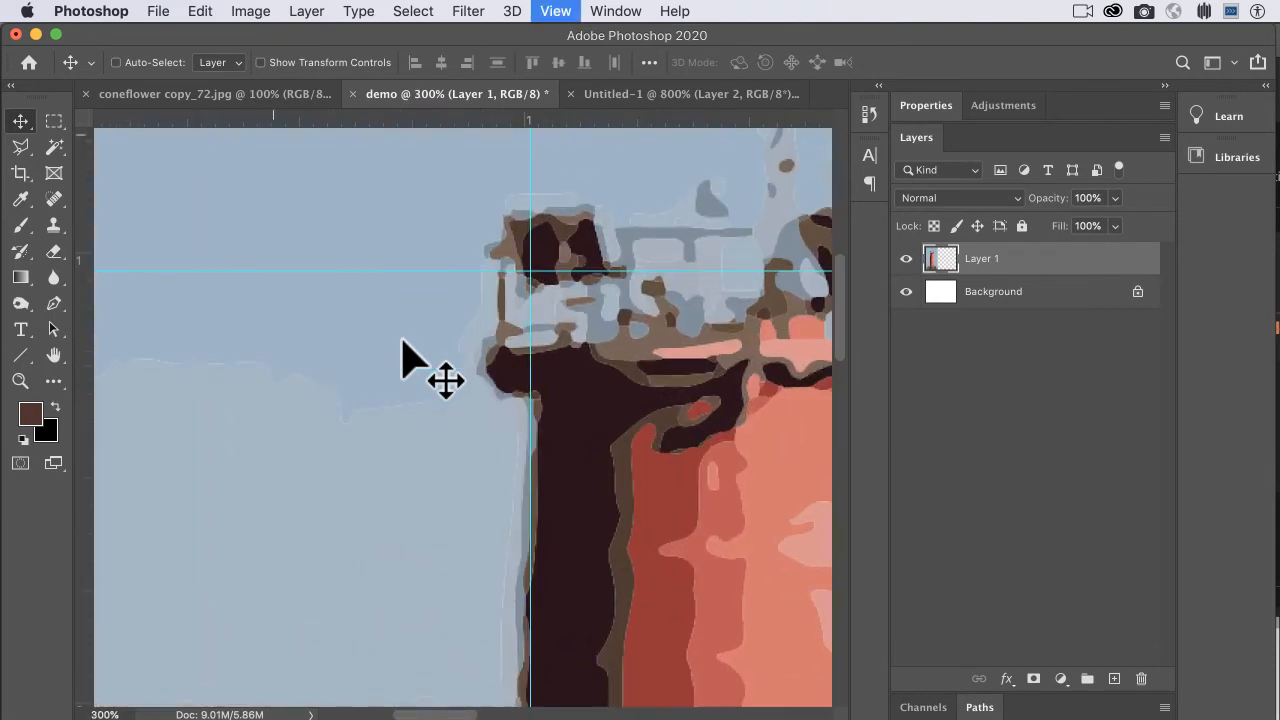
scroll(402, 340, "left", 2)
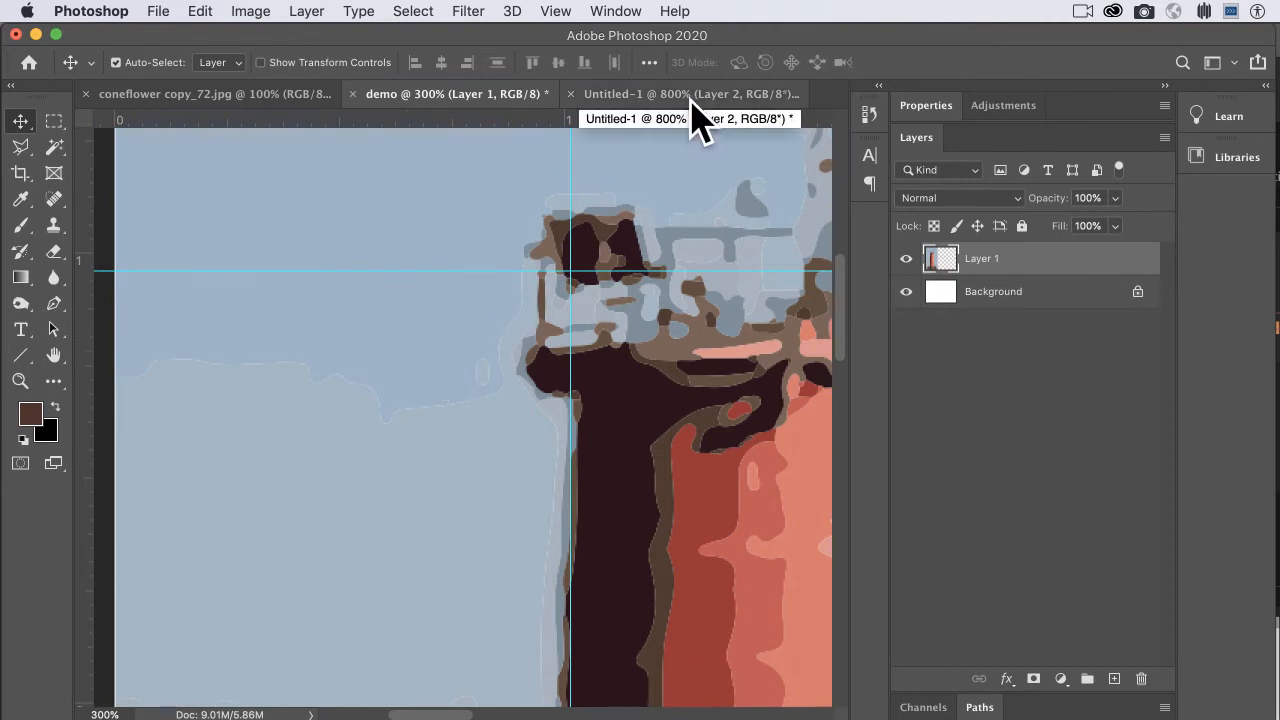
scroll(594, 466, "down", 5)
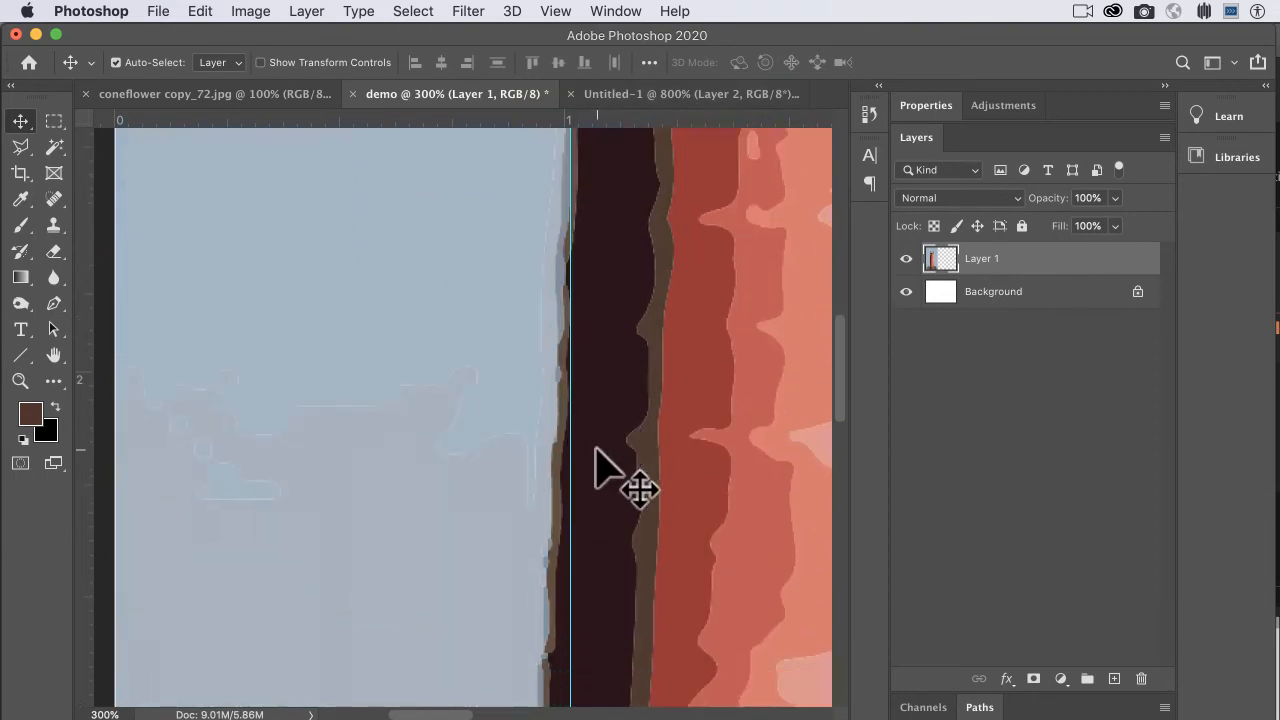
scroll(594, 466, "down", 10)
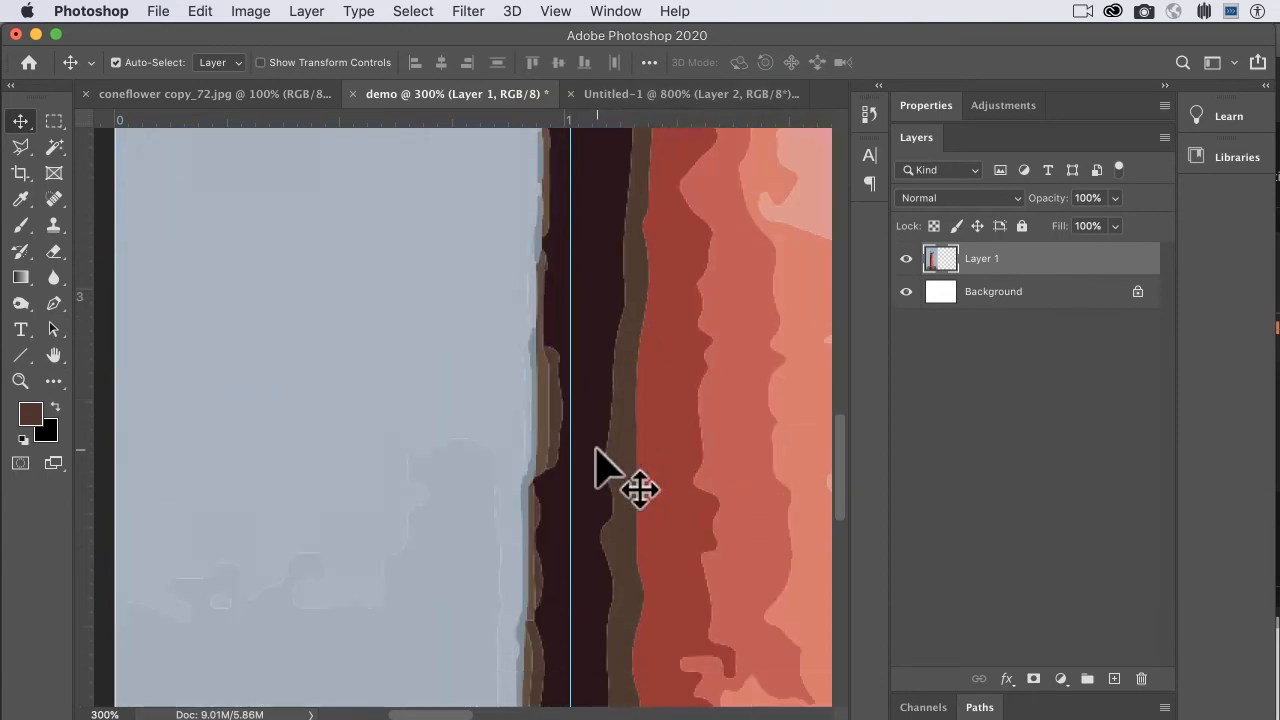
scroll(594, 466, "down", 6)
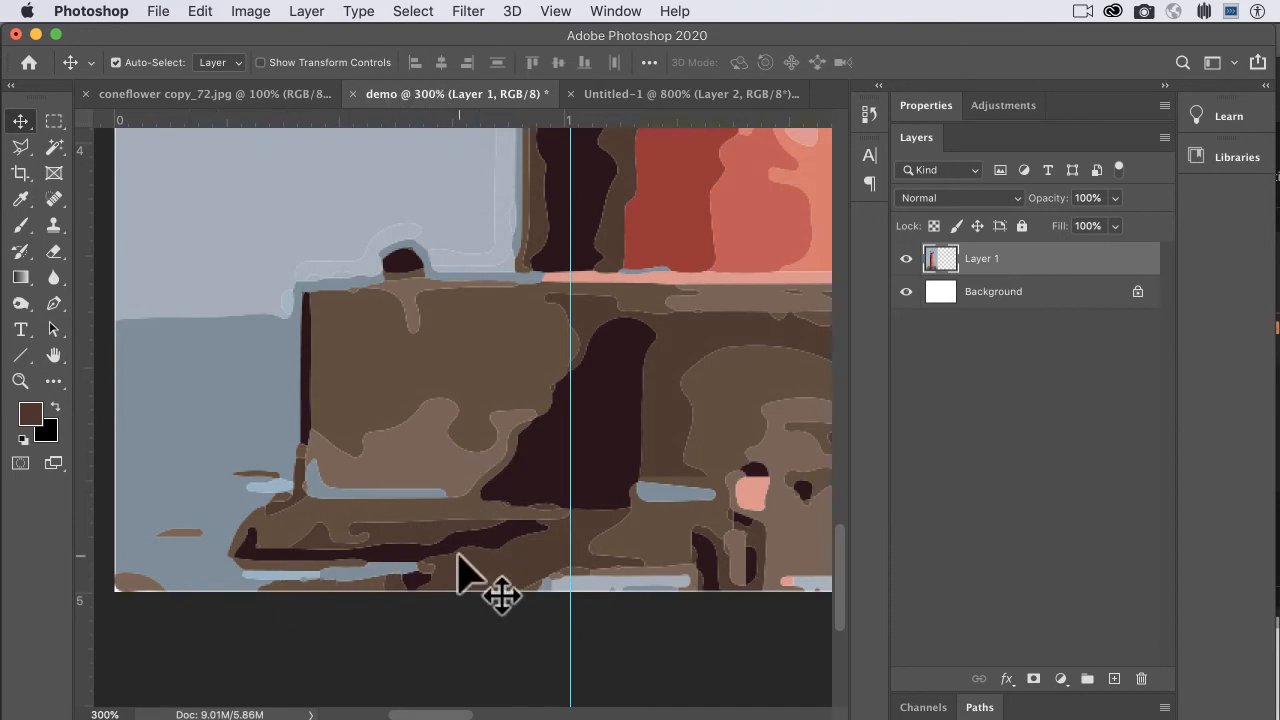
Inspect the individual pixels along the base's bottom edge, out to the document's lower-left corner, at 1200% magnification
key("super+plus")
key("super+plus")
scroll(458, 575, "down", 6)
key("super+plus")
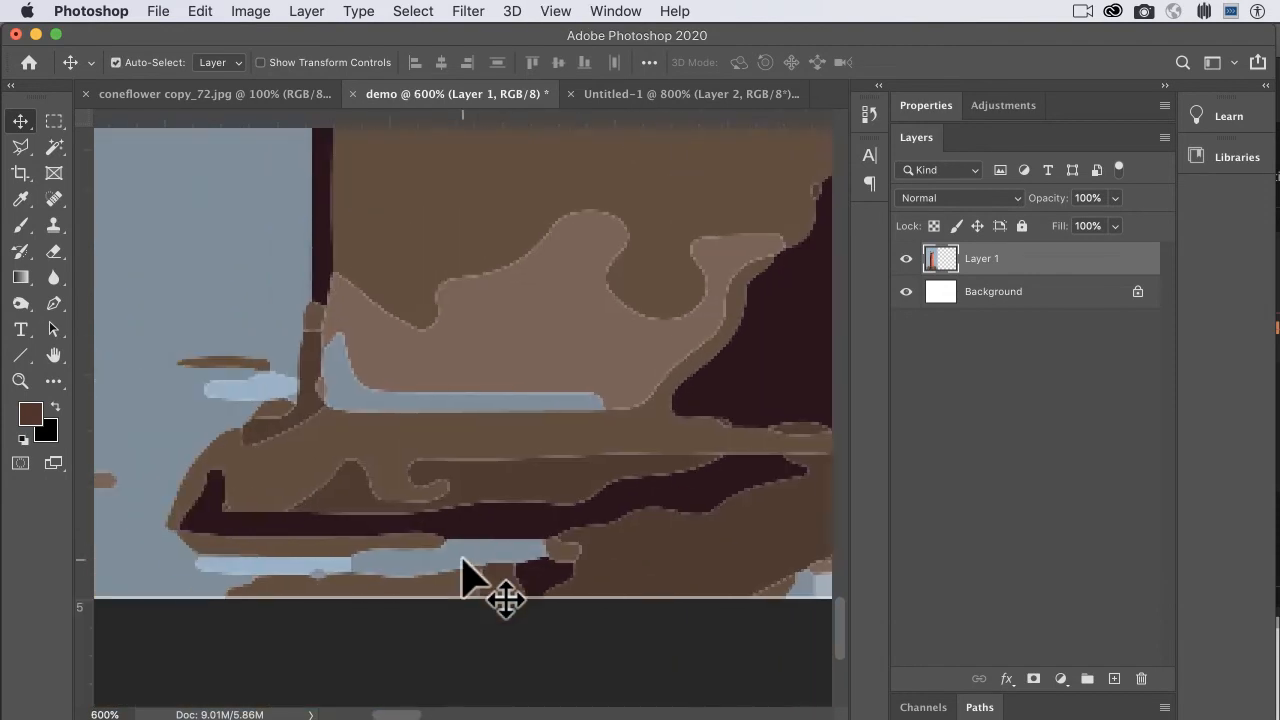
key("super+plus")
key("super+plus")
key("super+plus")
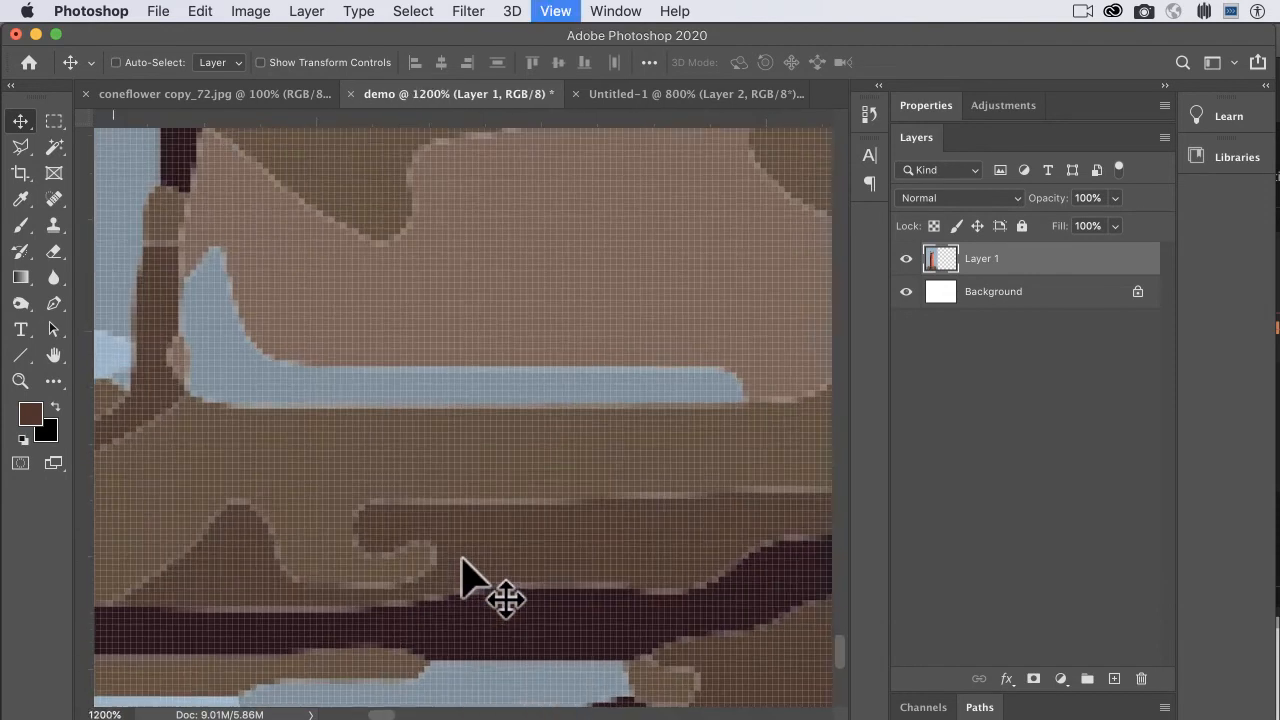
scroll(460, 575, "down", 3)
scroll(460, 575, "left", 10)
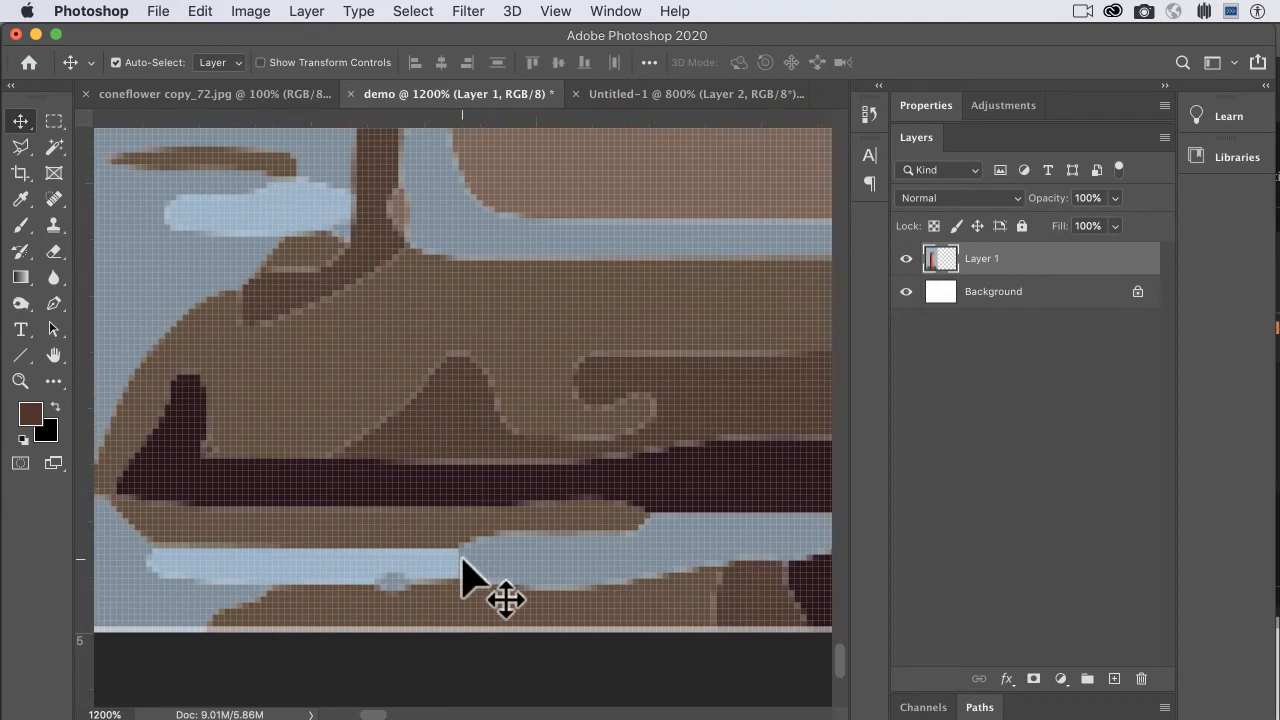
scroll(460, 575, "left", 15)
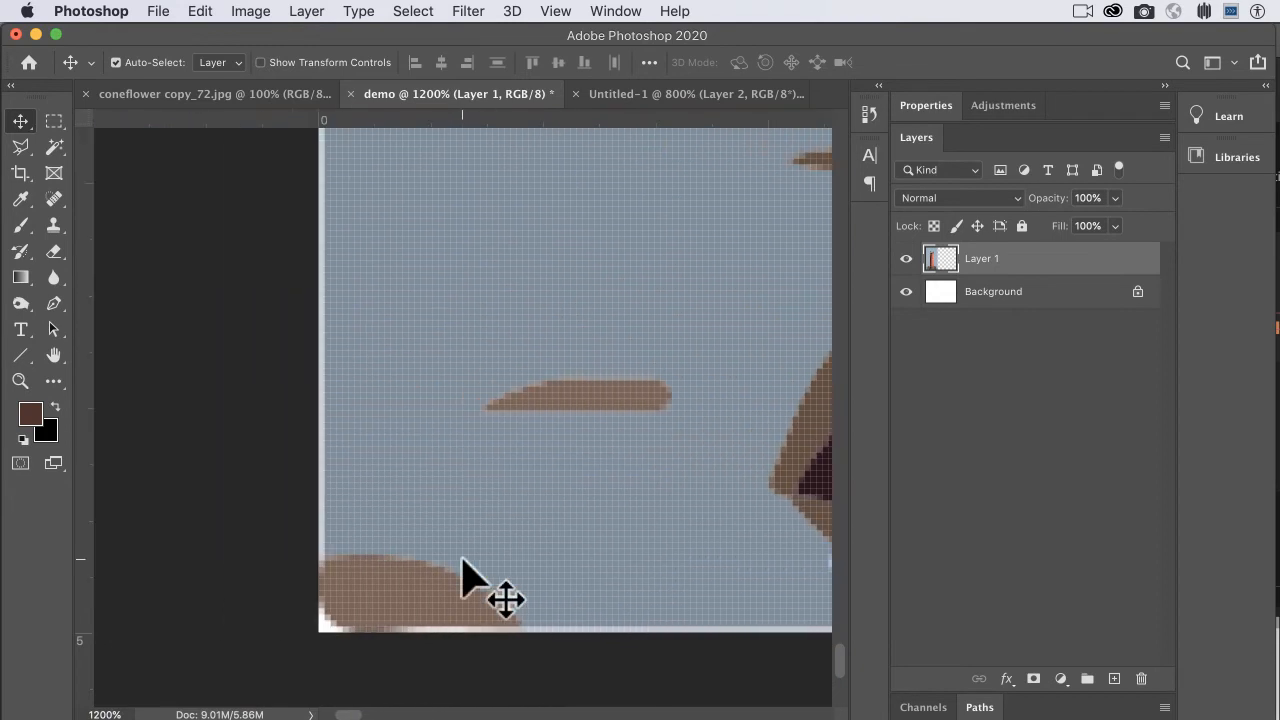
scroll(460, 575, "right", 15)
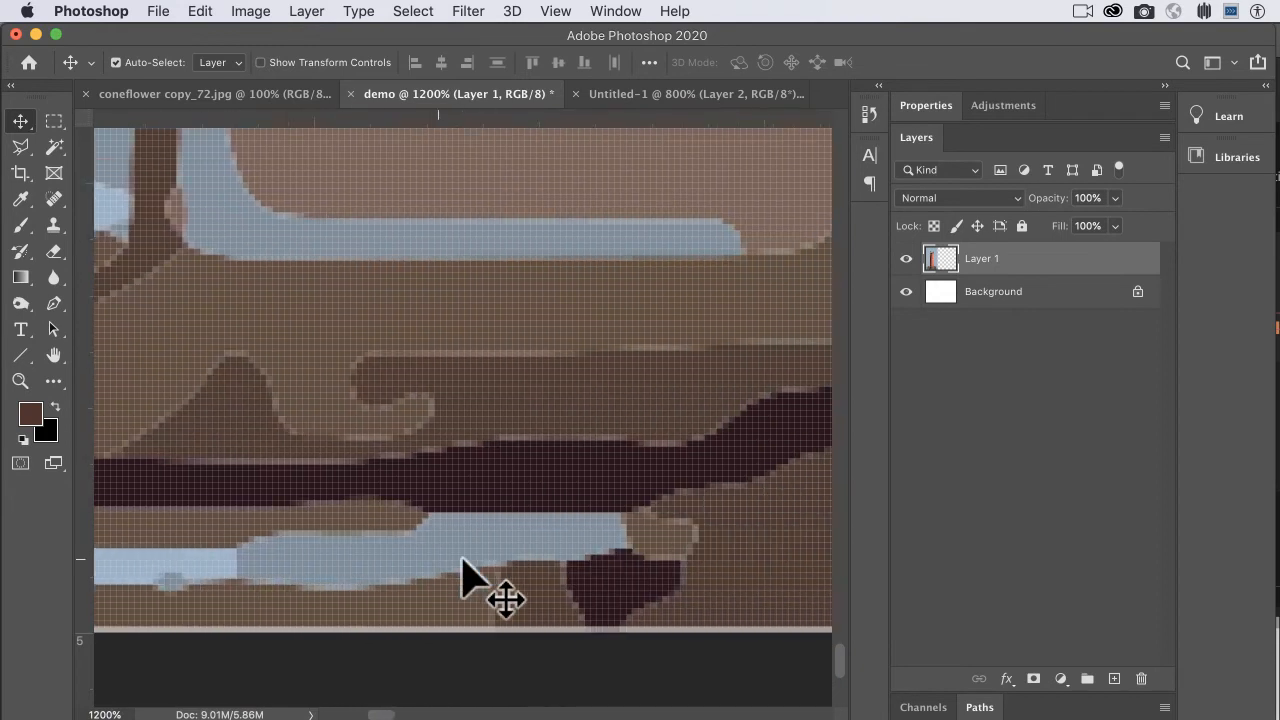
Move the vertical guide near the 1-inch mark to X 1.003 in
scroll(460, 575, "right", 5)
scroll(460, 575, "left", 2)
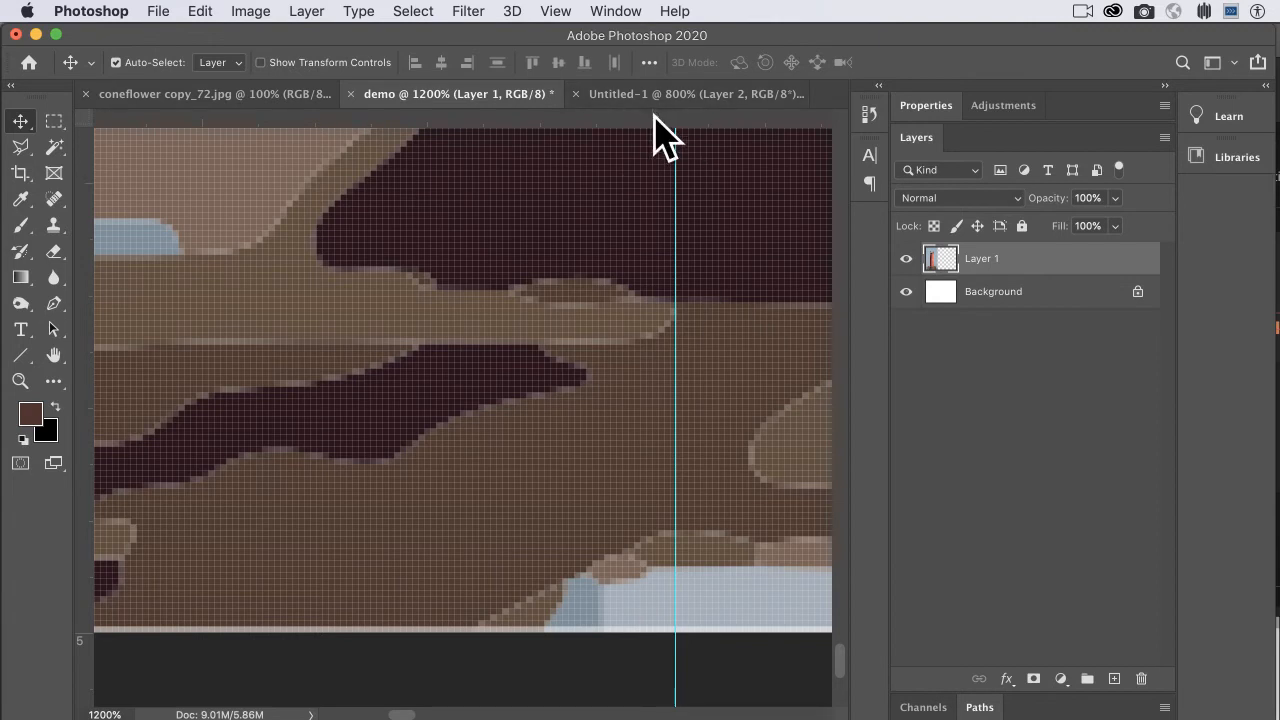
left_click_drag(666, 163, 658, 163)
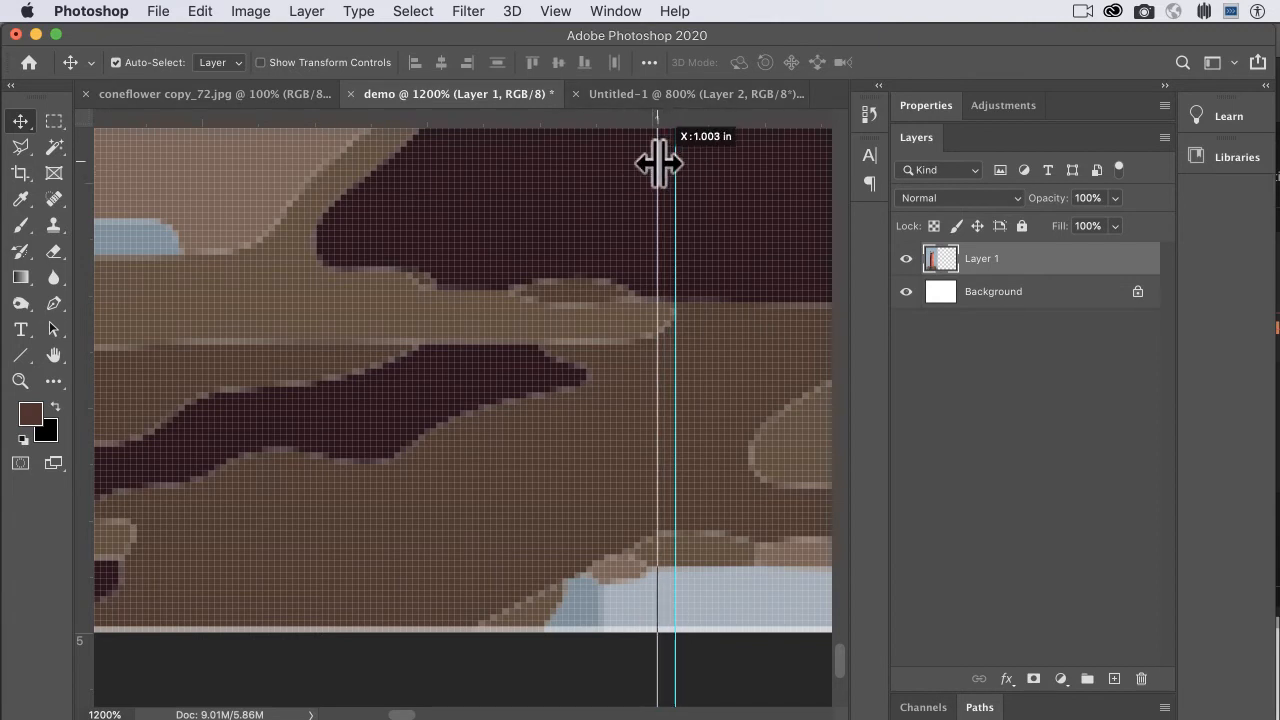
Examine the row of pixels along the document's bottom edge between the left edge and the vertical guide
scroll(587, 338, "left", 10)
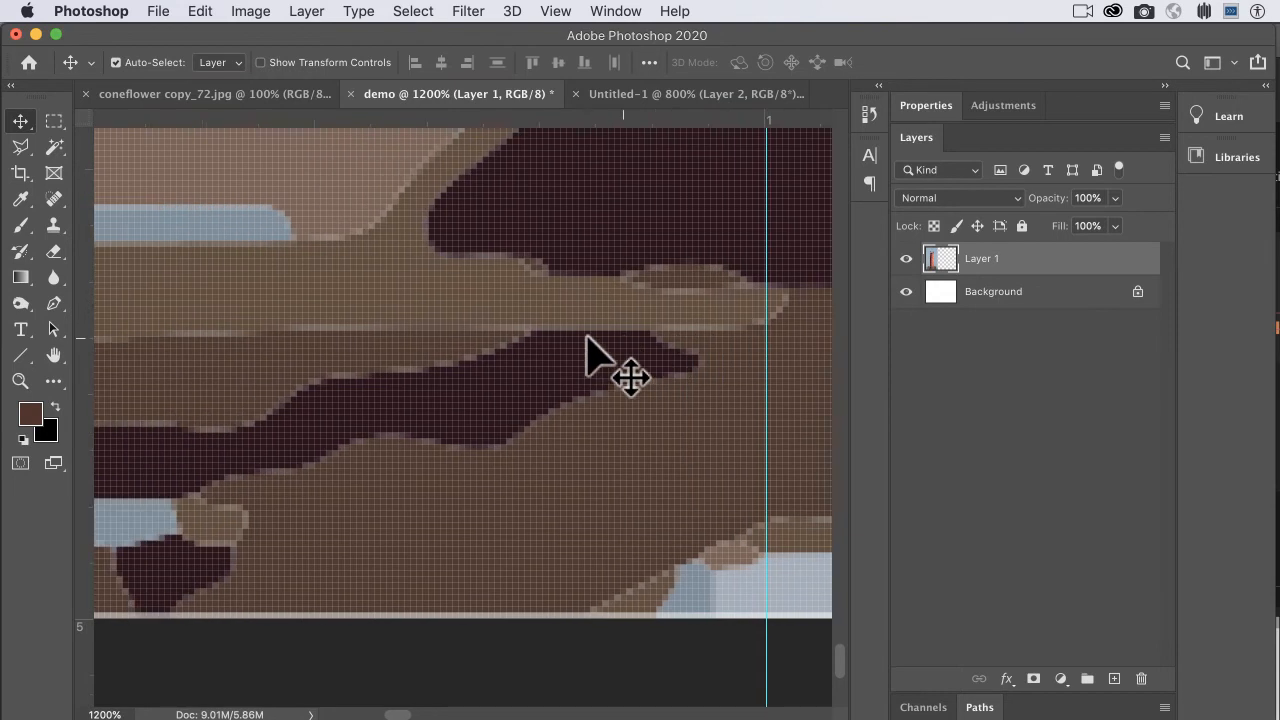
scroll(587, 338, "left", 10)
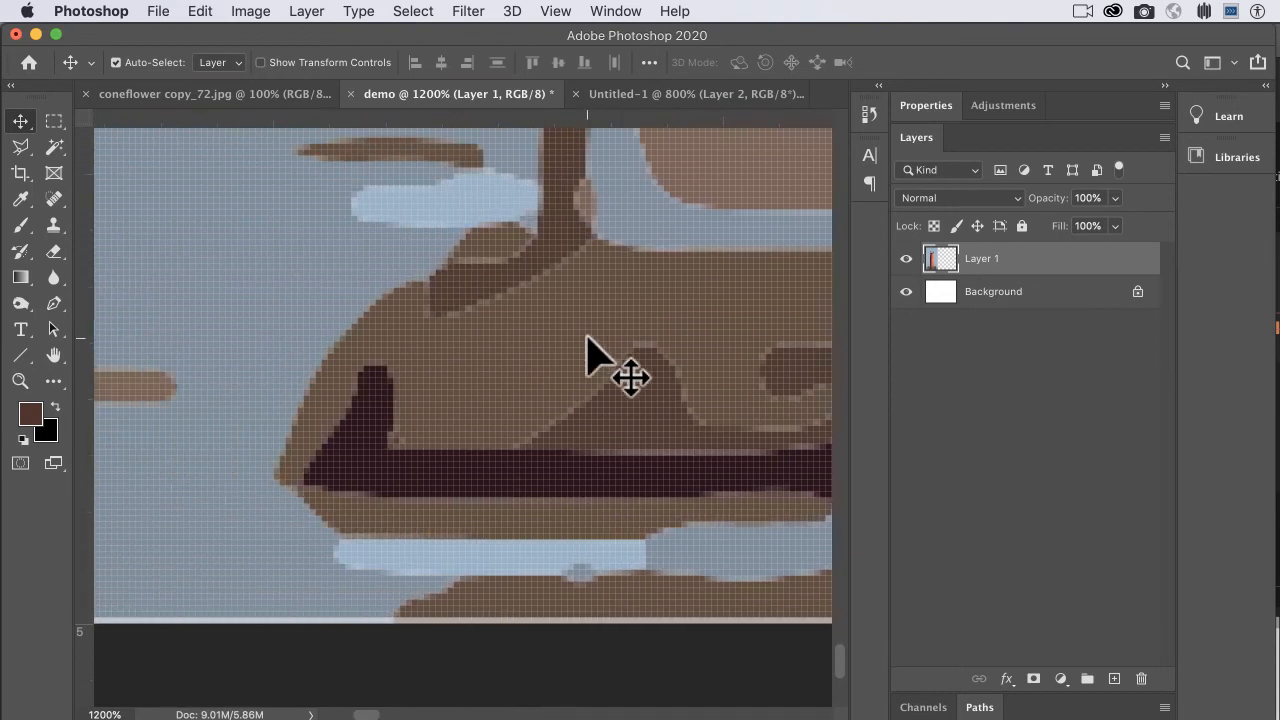
scroll(587, 338, "down", 10)
scroll(587, 338, "right", 5)
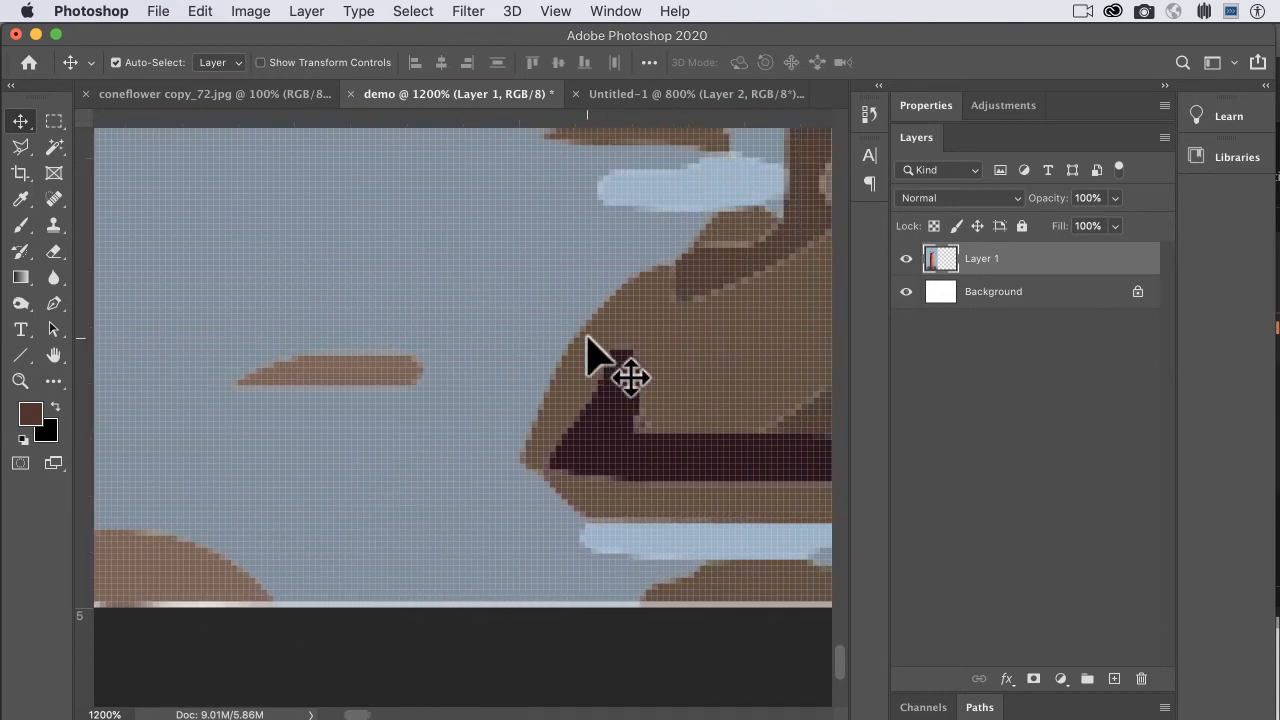
scroll(572, 350, "right", 6)
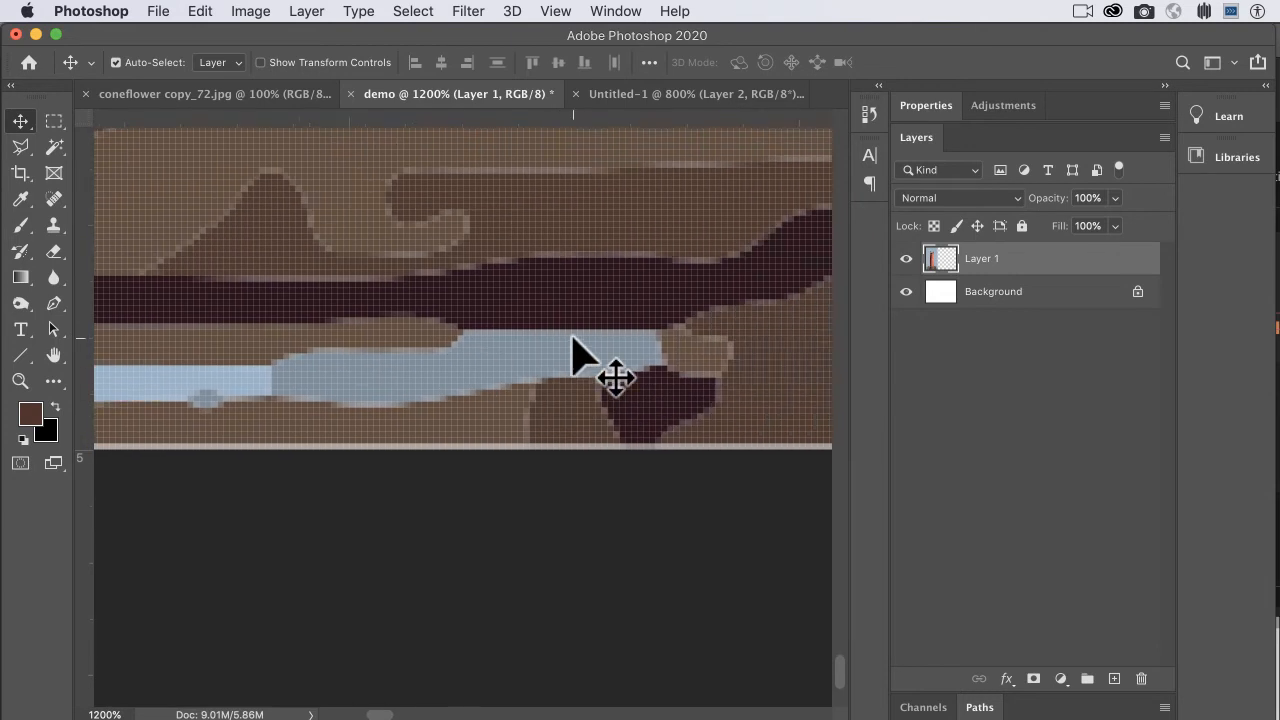
scroll(545, 360, "up", 3)
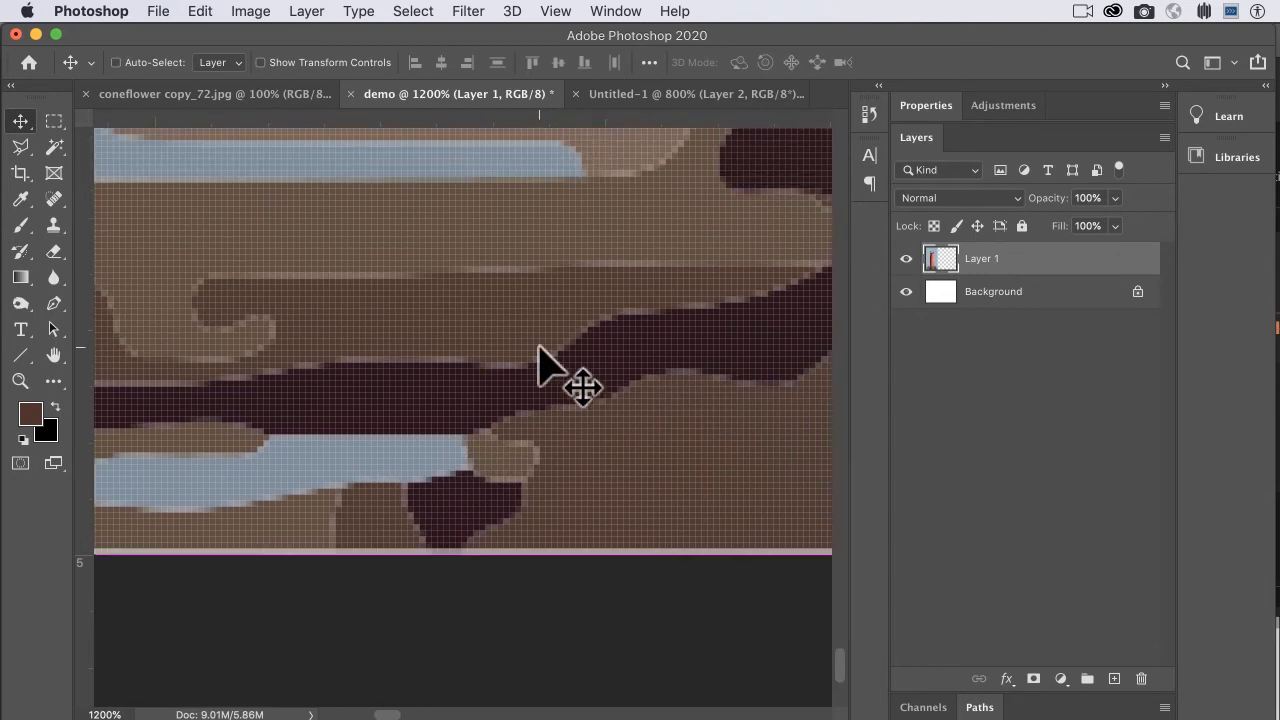
Add a horizontal guide at about the 4-inch mark, above the lighthouse's stone base
key("super+minus")
key("super+minus")
key("super+minus")
key("super+minus")
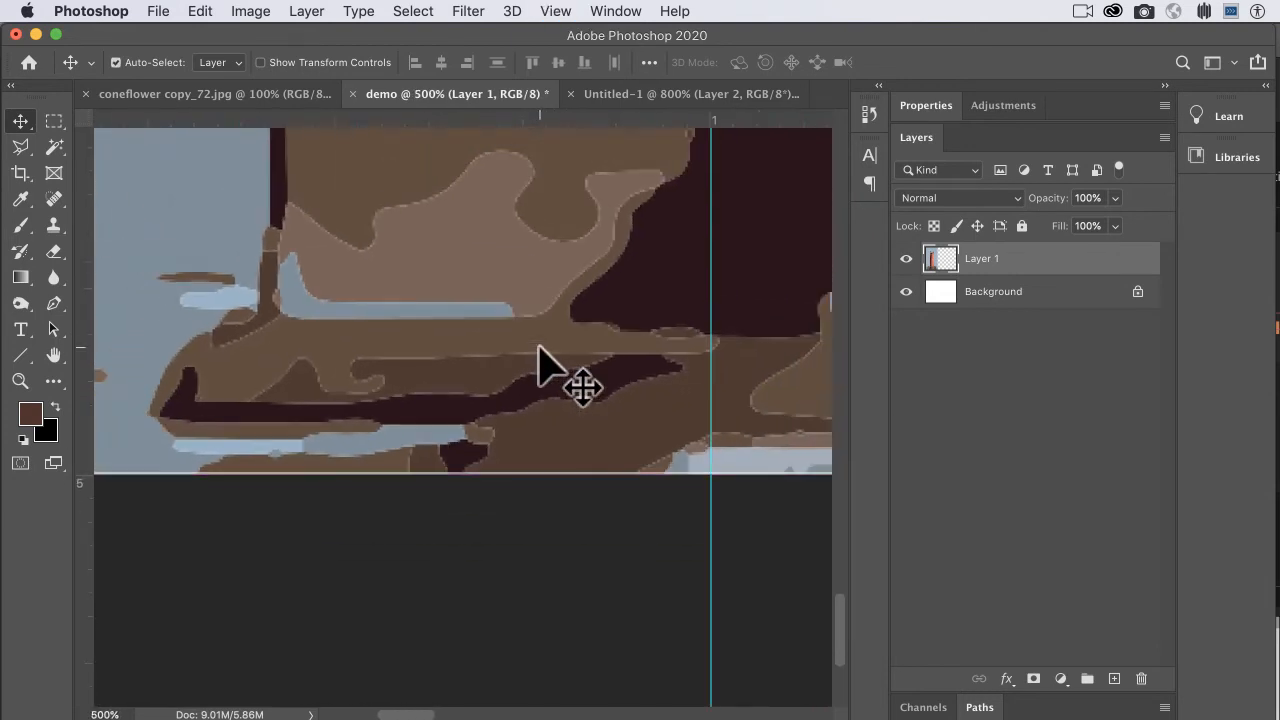
scroll(538, 365, "up", 4)
scroll(538, 365, "left", 1)
key("super+minus")
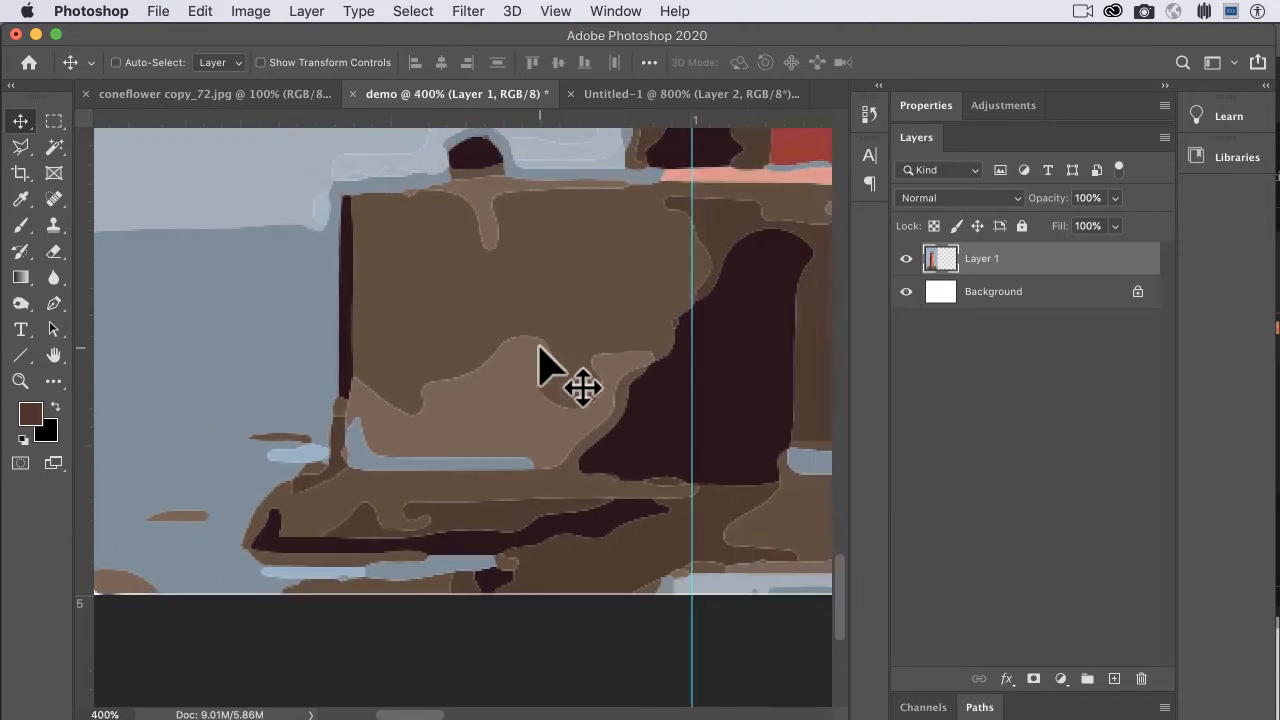
scroll(429, 266, "left", 3)
scroll(410, 245, "right", 1)
scroll(410, 245, "up", 1)
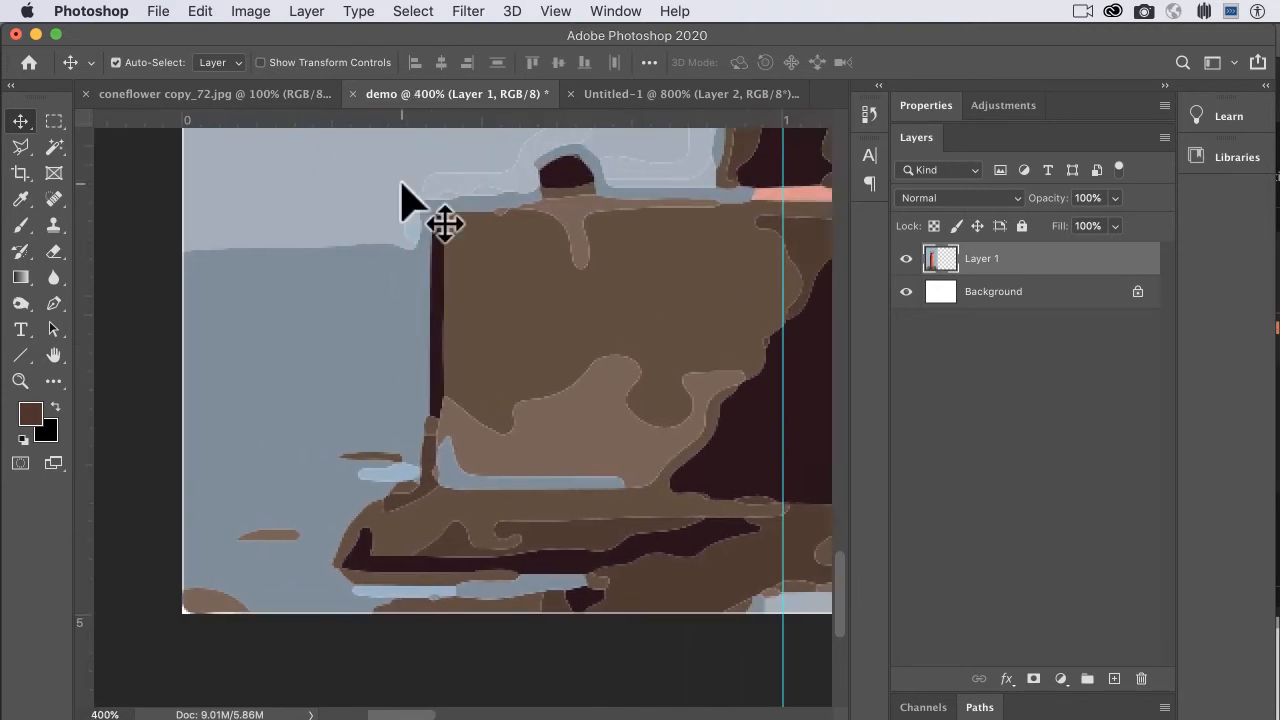
scroll(395, 260, "up", 4)
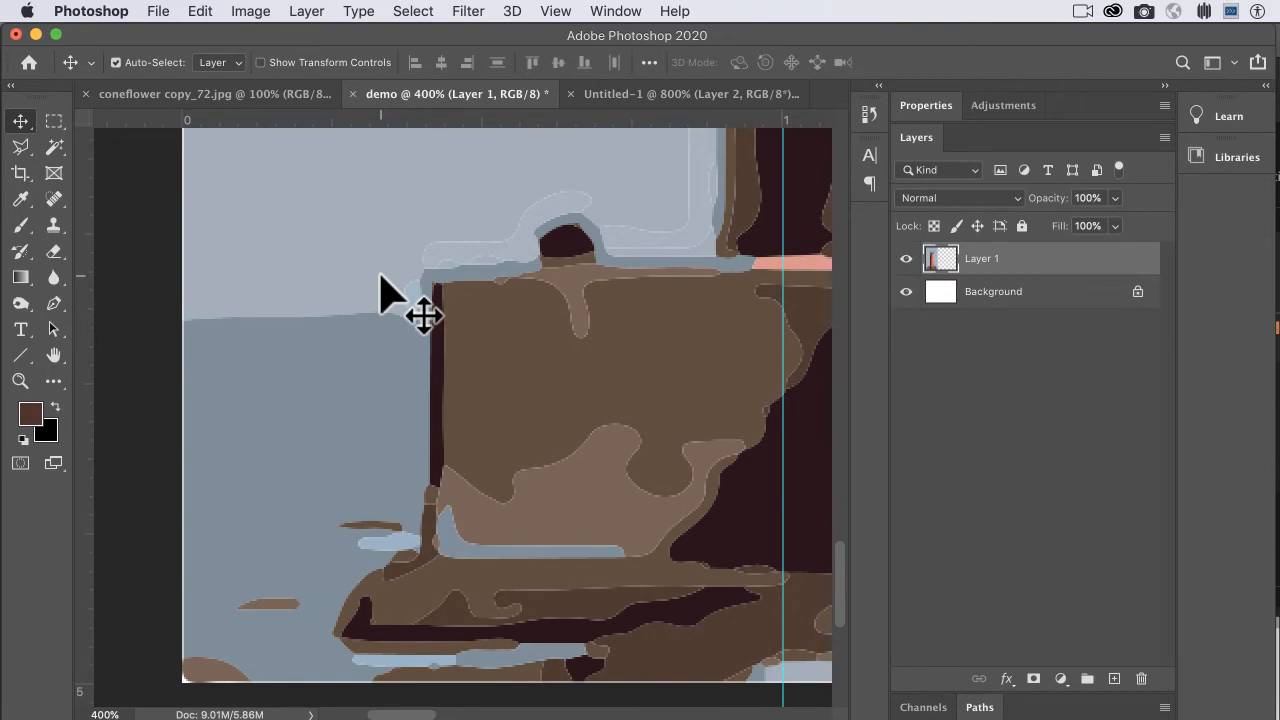
scroll(381, 278, "up", 3)
left_click_drag(343, 120, 343, 156)
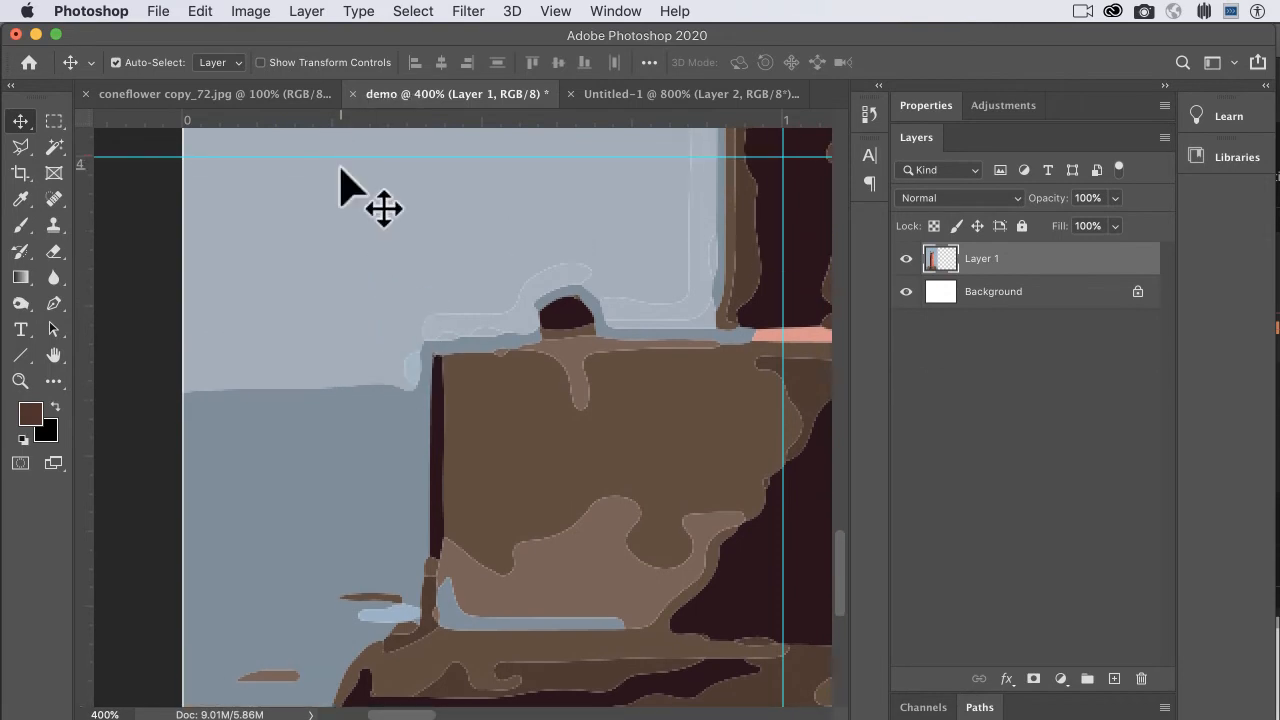
Inspect the pixels inside the one-inch square bounded by the guides at the document's lower-left corner, at up to 1200% magnification
key("super+minus")
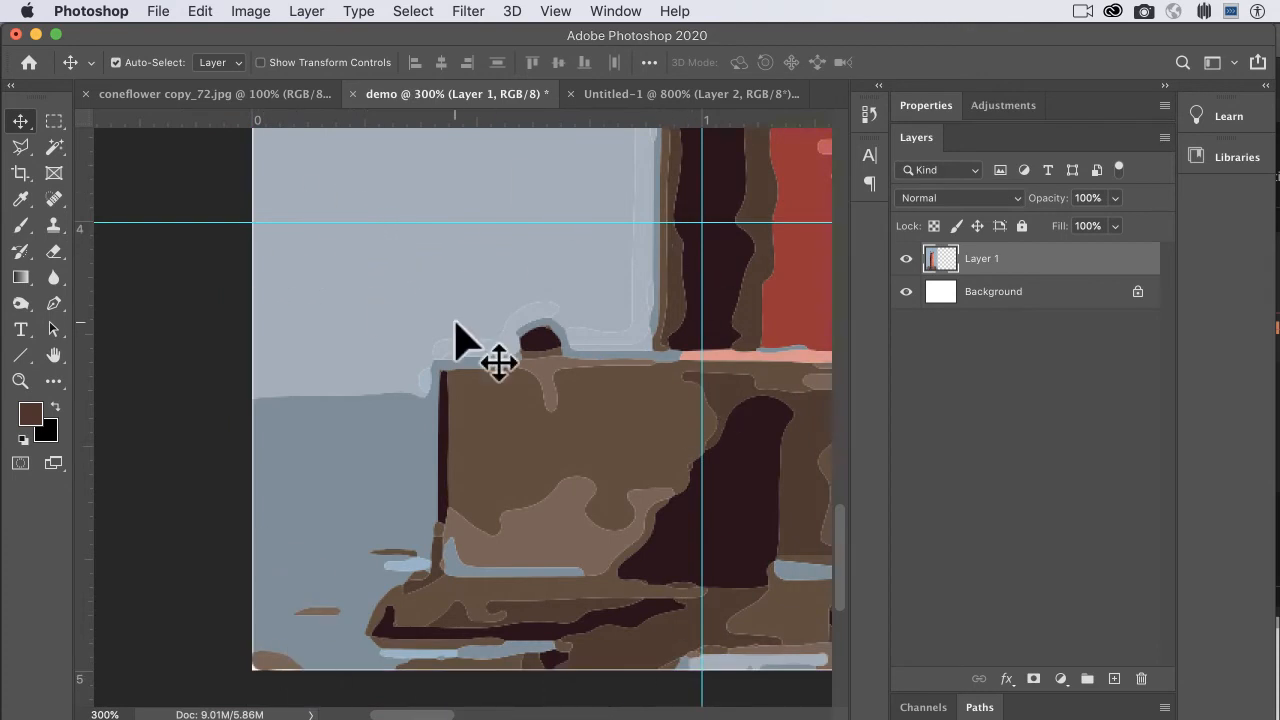
key("super+plus")
key("super+plus")
key("super+plus")
key("super+plus")
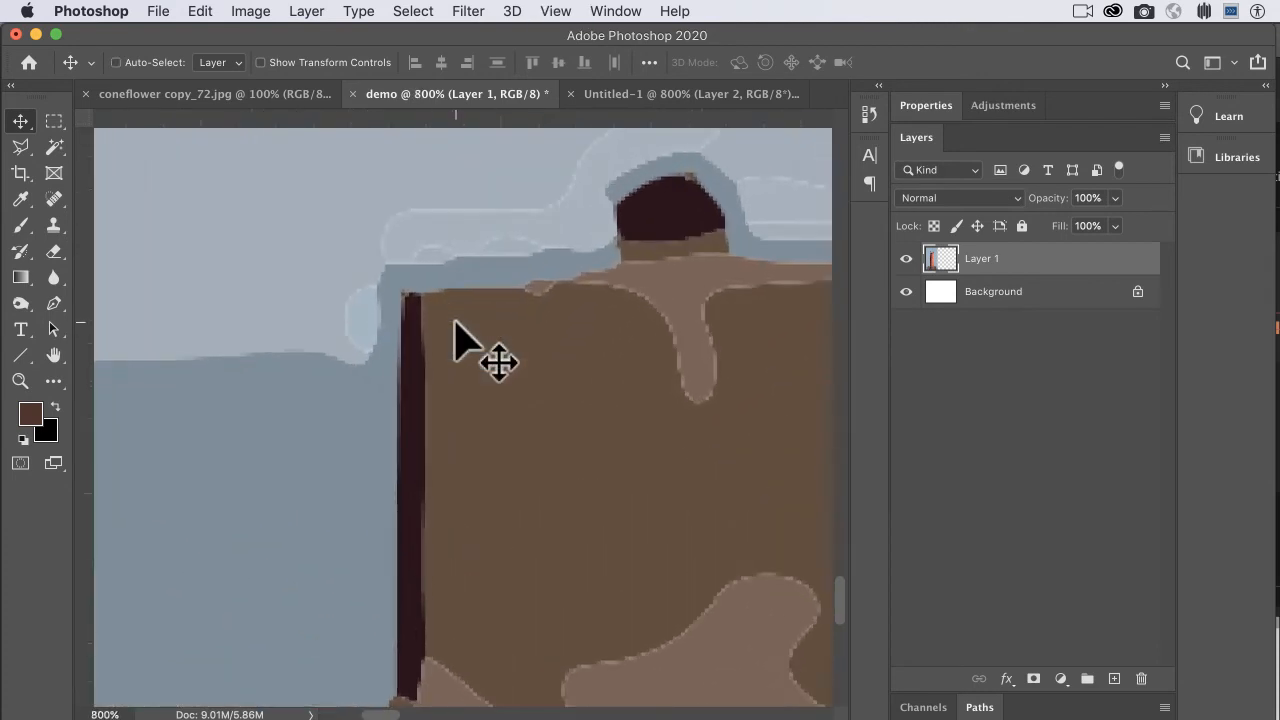
key("super+plus")
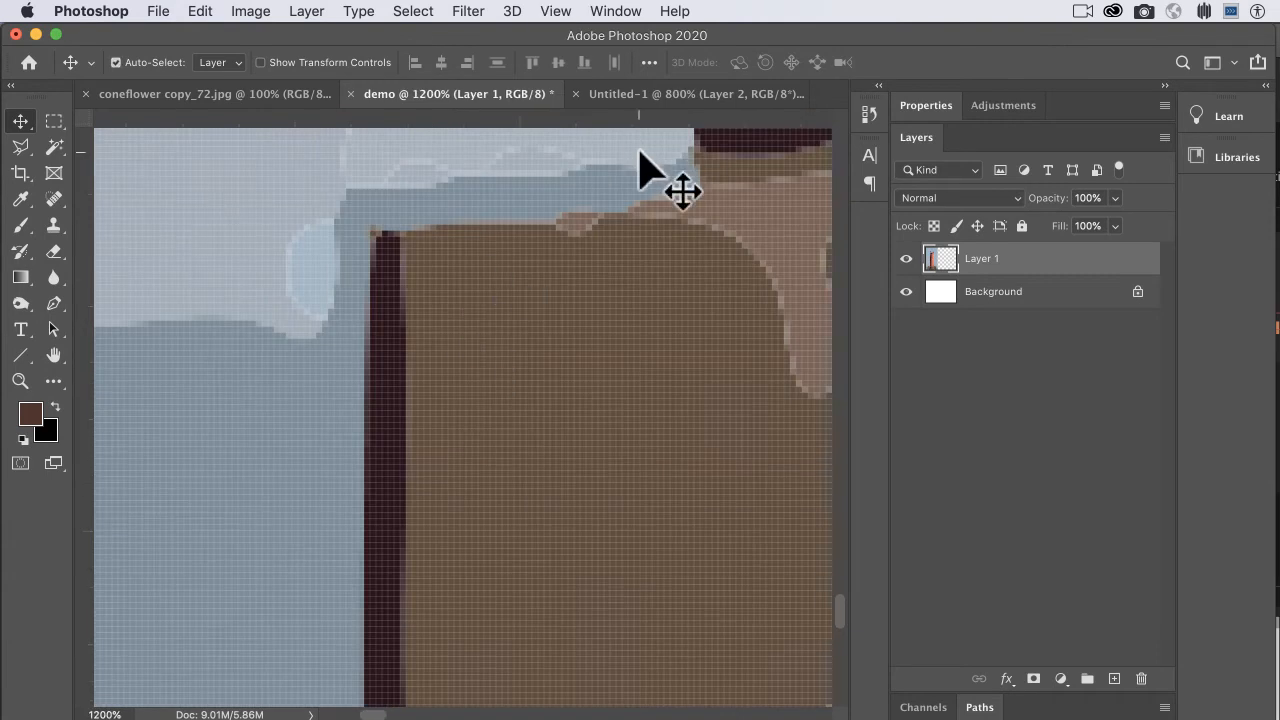
key("super+minus")
key("super+minus")
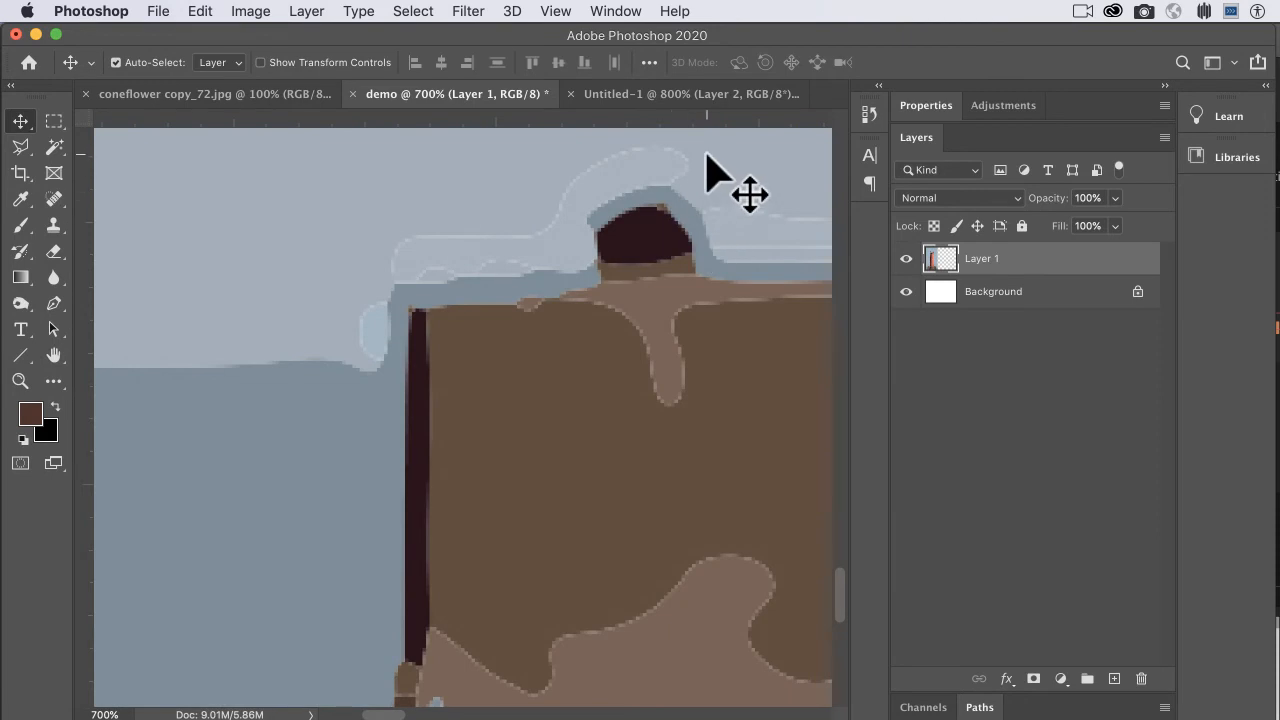
Glance at the Untitled-1 document, check the demo document's image size in inches, and leave the size unchanged
left_click(708, 94)
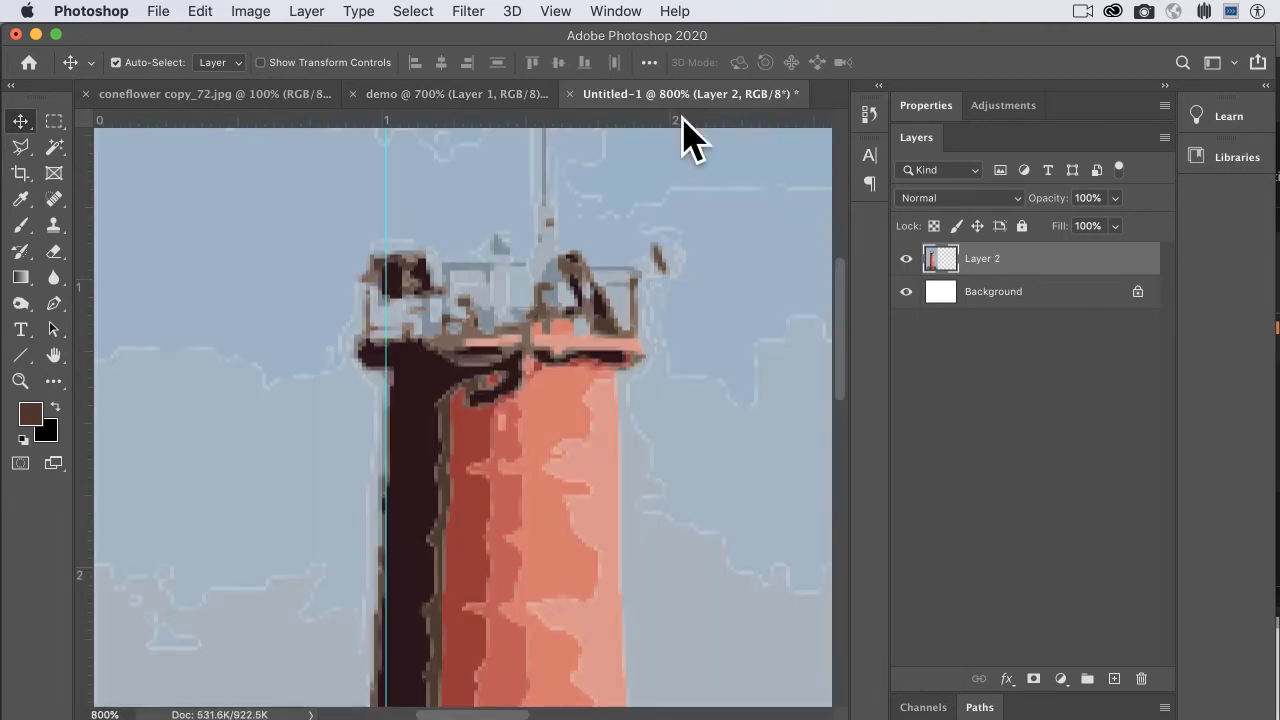
left_click(466, 94)
left_click(265, 10)
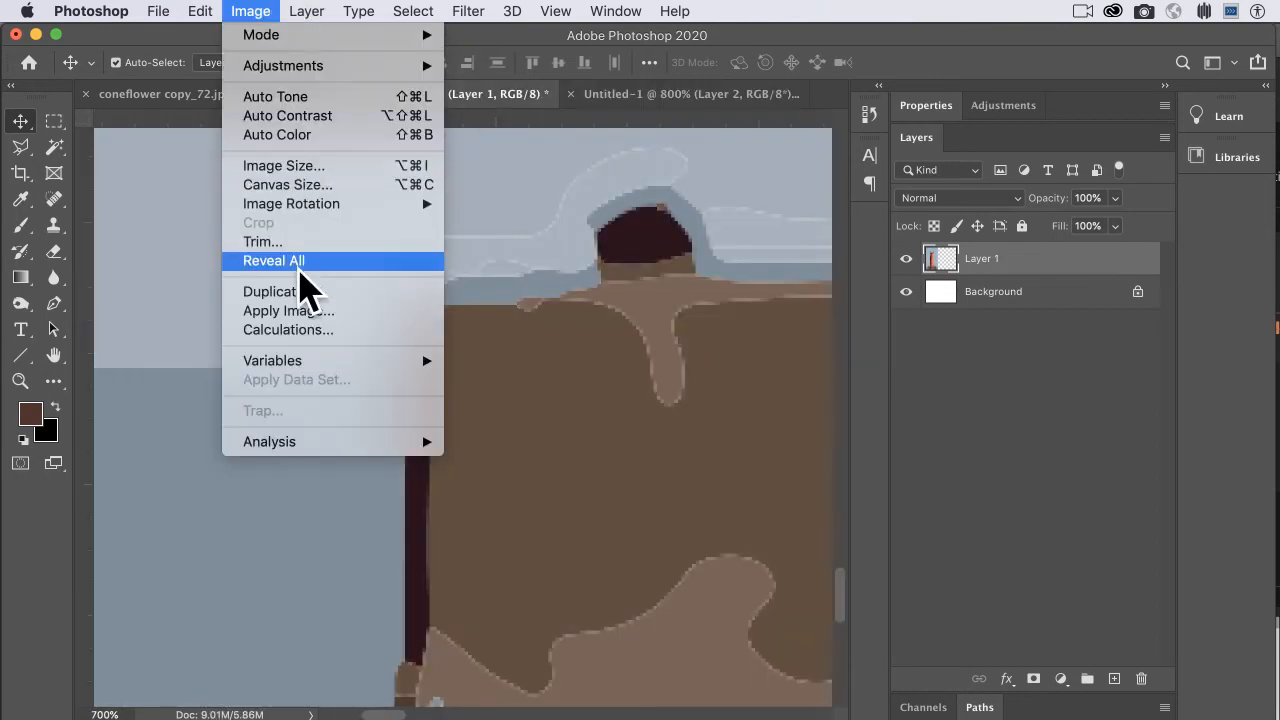
left_click(284, 165)
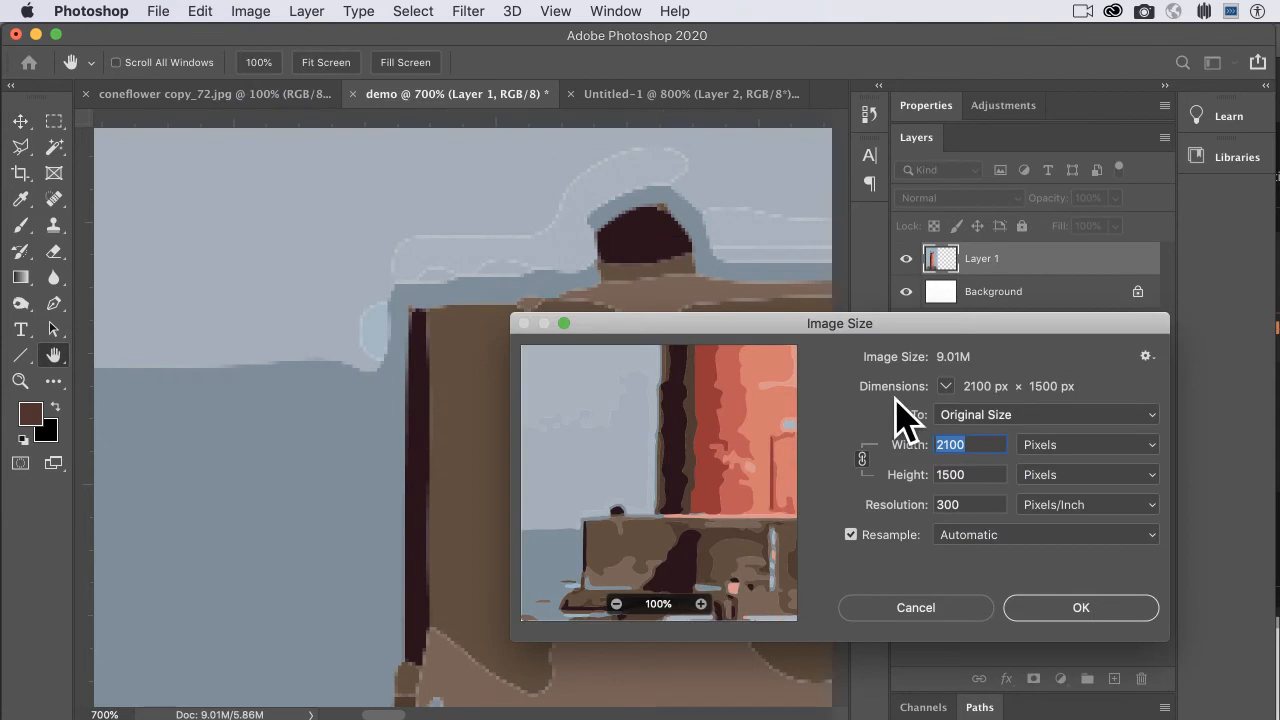
left_click(1120, 448)
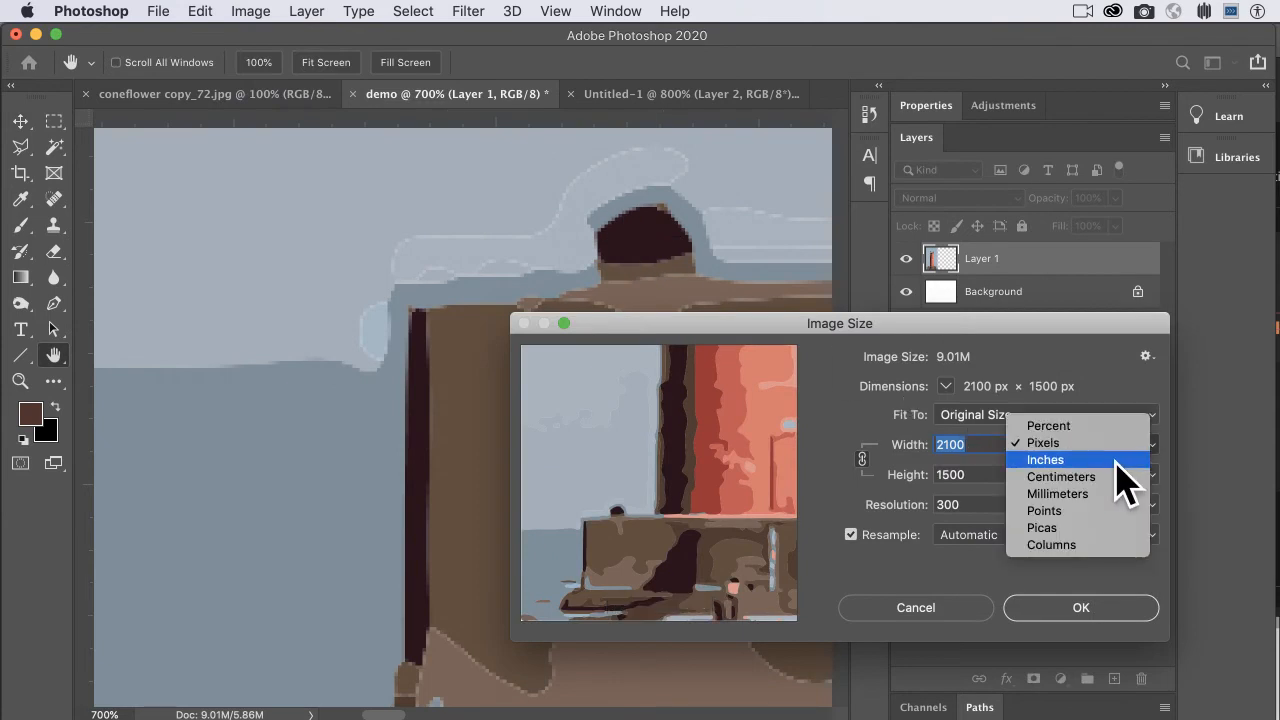
left_click(1125, 462)
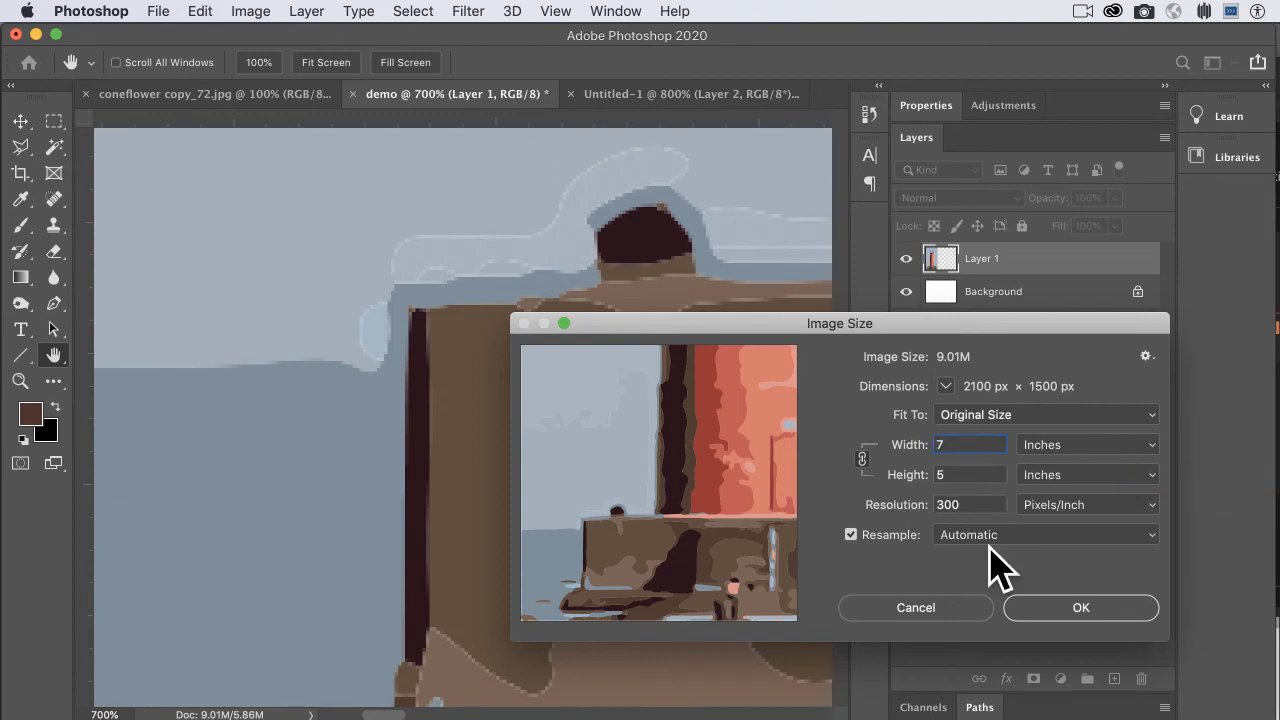
left_click(915, 607)
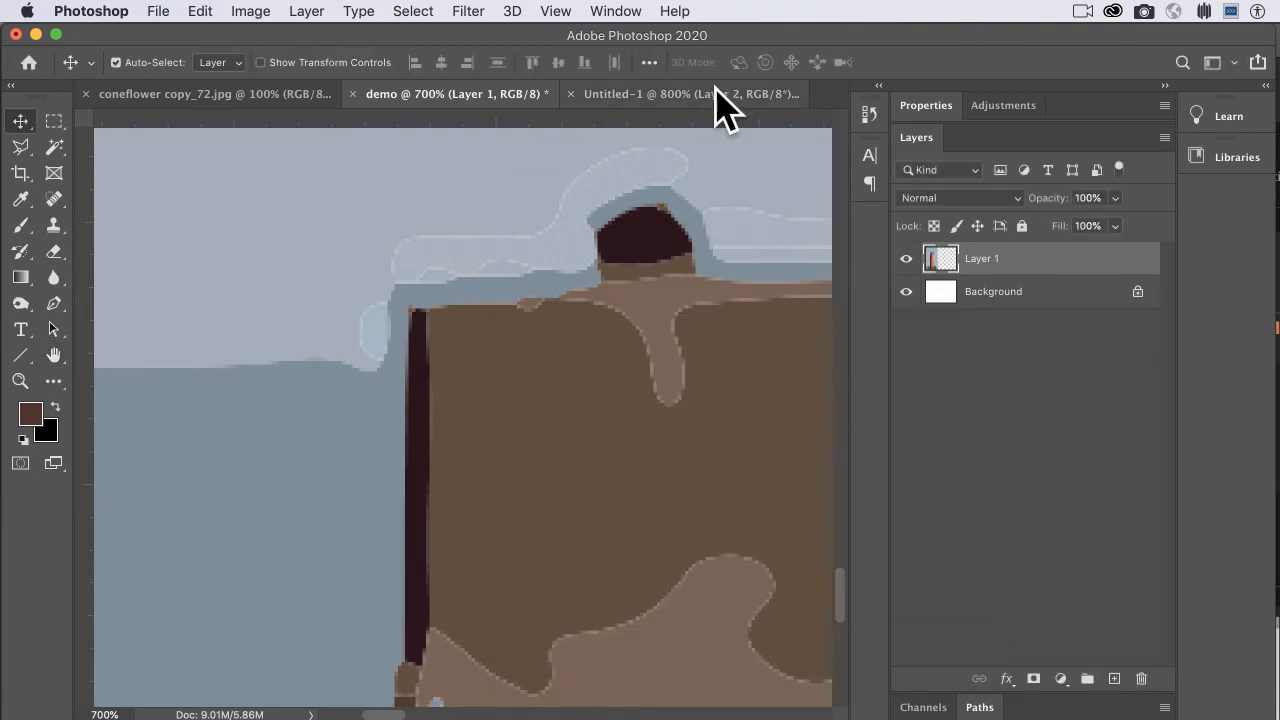
Check the Untitled-1 document's image size in inches without changing it, and view its lower-left corner at 1200% magnification
left_click(712, 94)
left_click(250, 11)
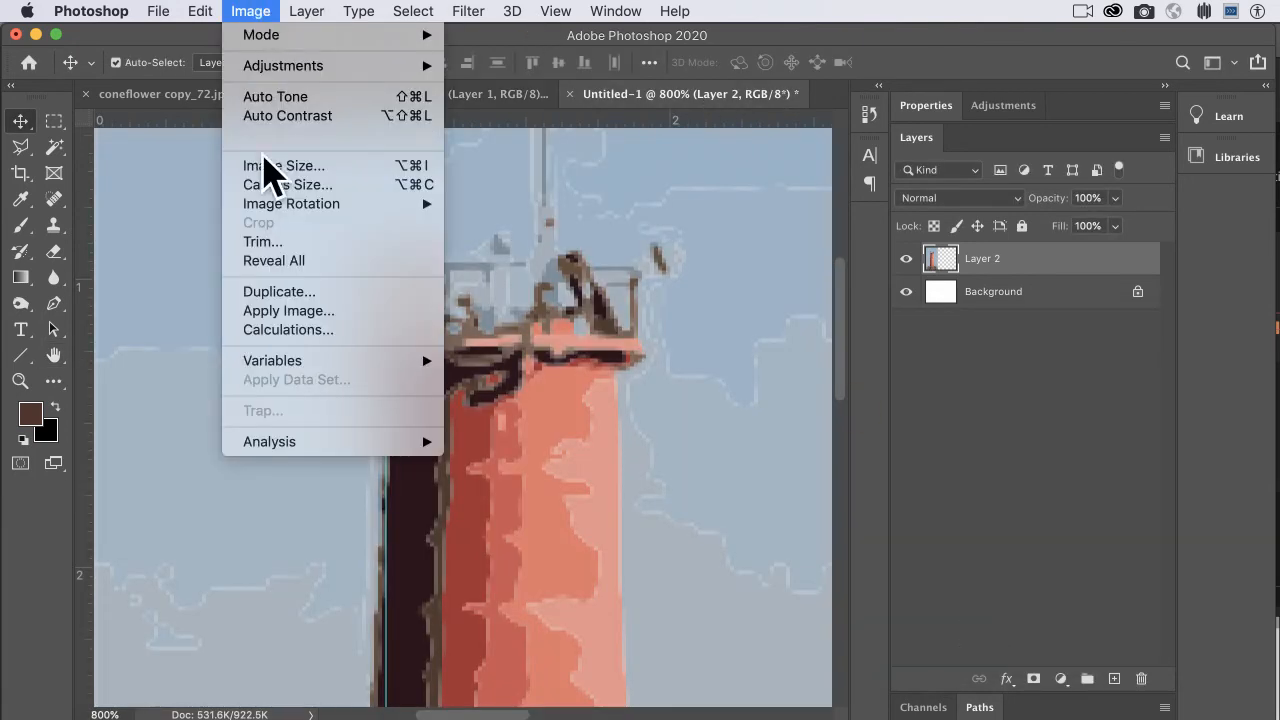
left_click(268, 166)
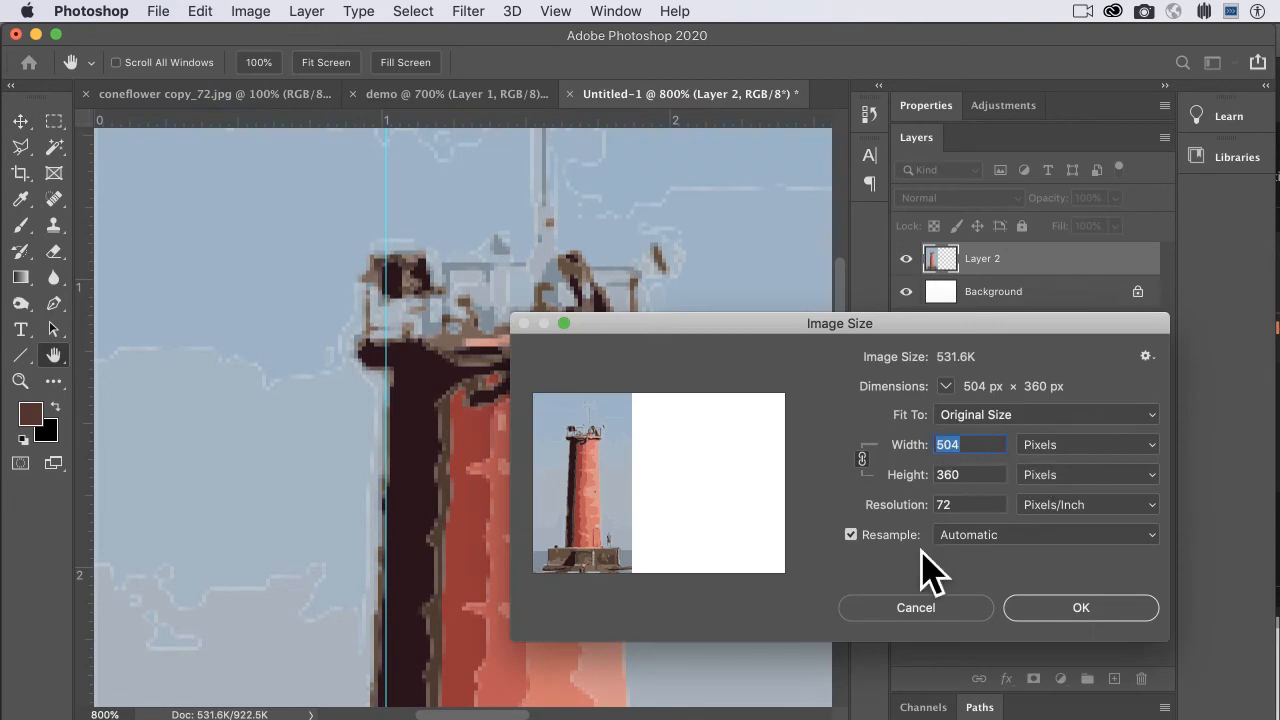
left_click(1072, 455)
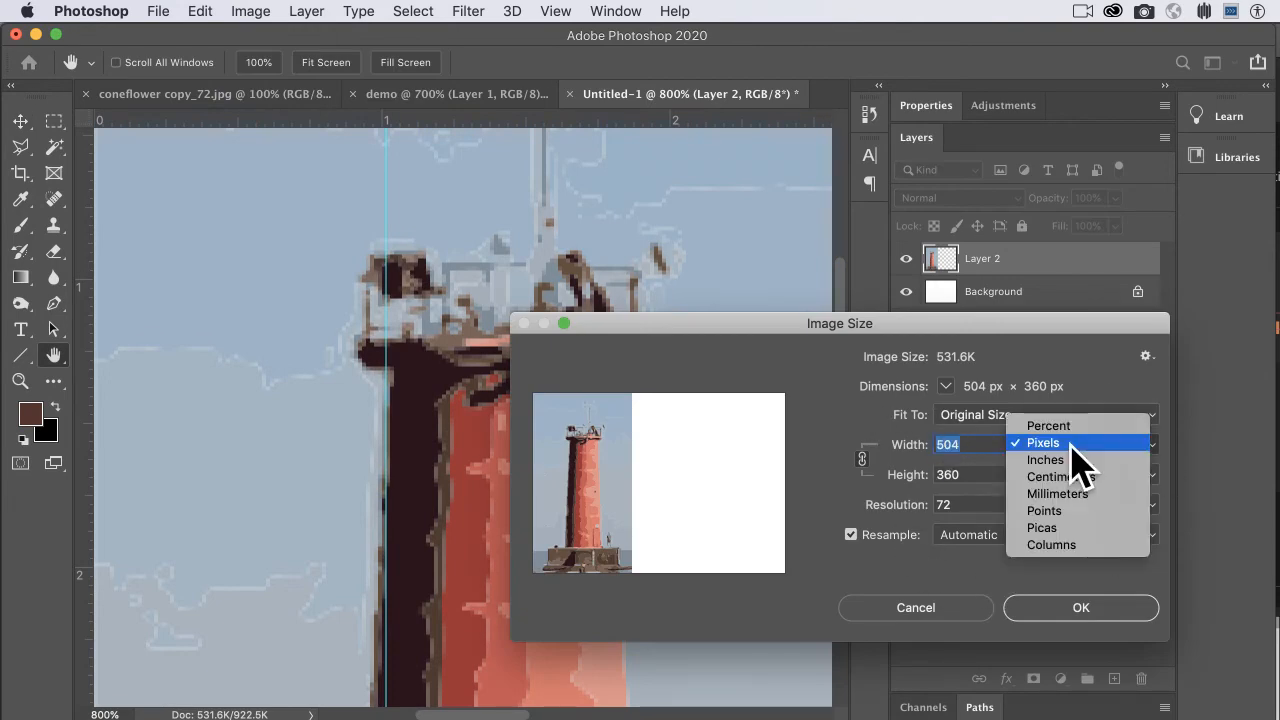
left_click(1073, 461)
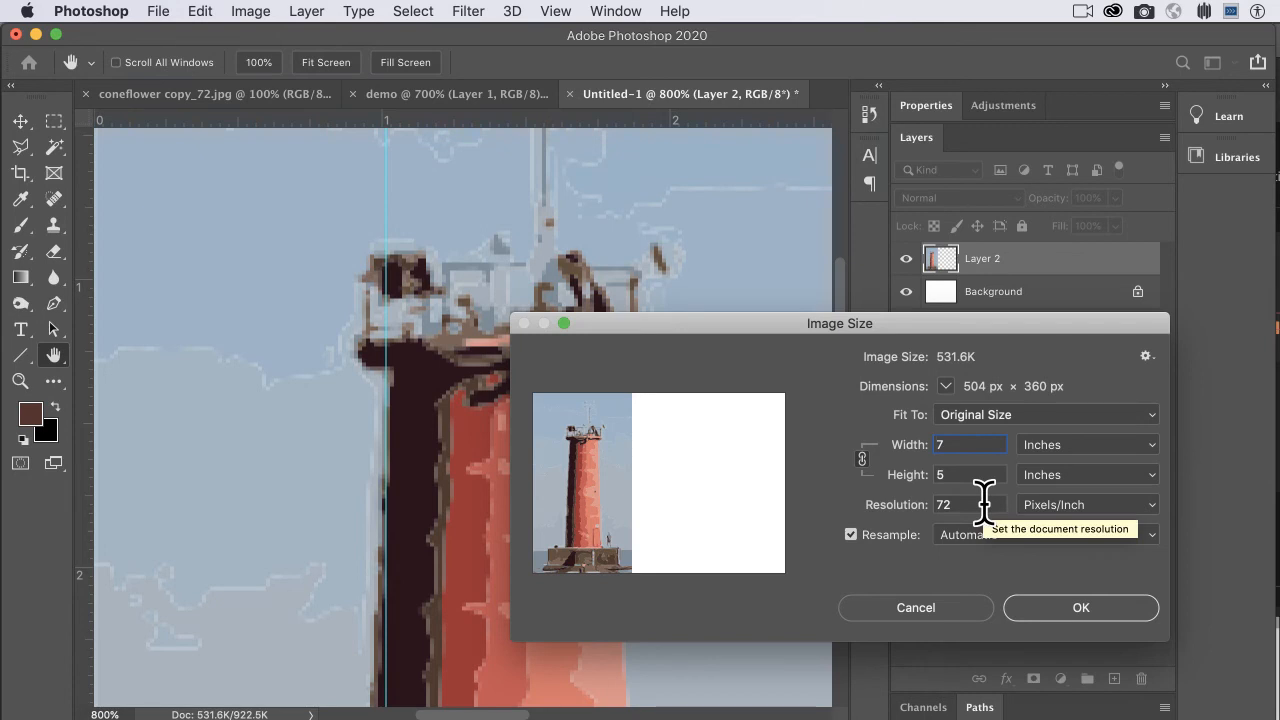
left_click(960, 608)
scroll(658, 570, "left", 10)
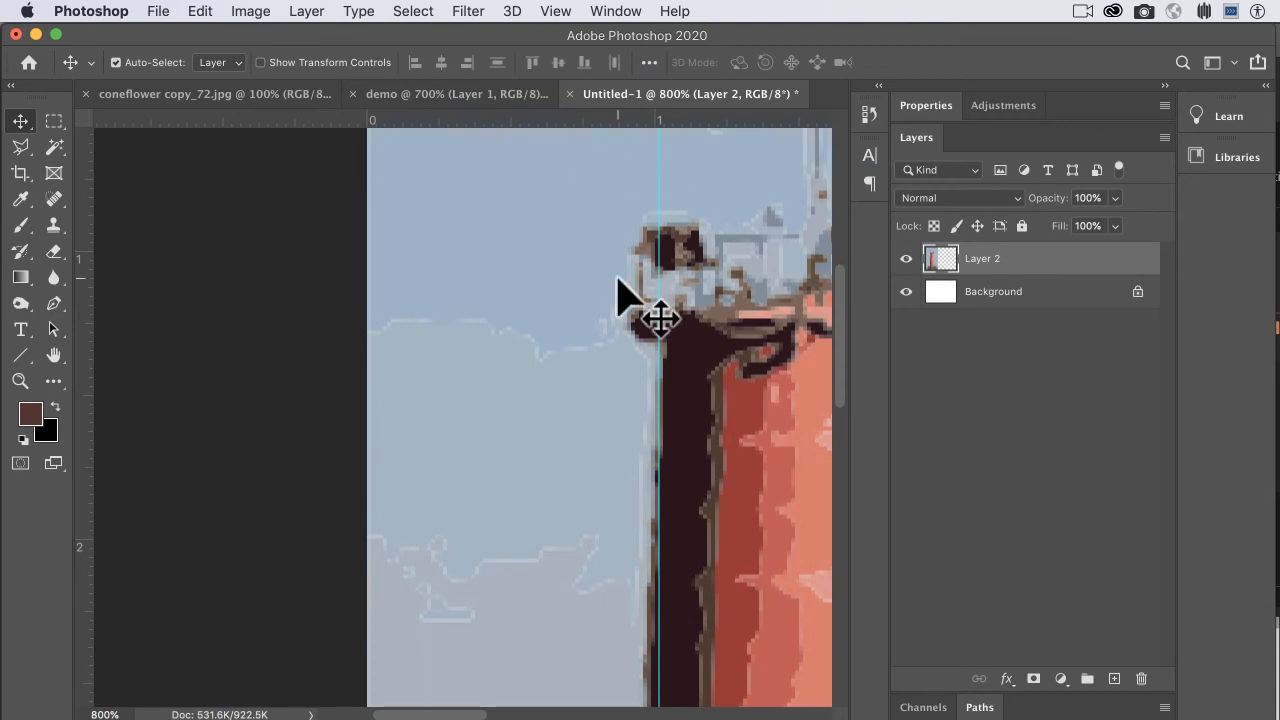
key("super+plus")
scroll(643, 528, "down", 10)
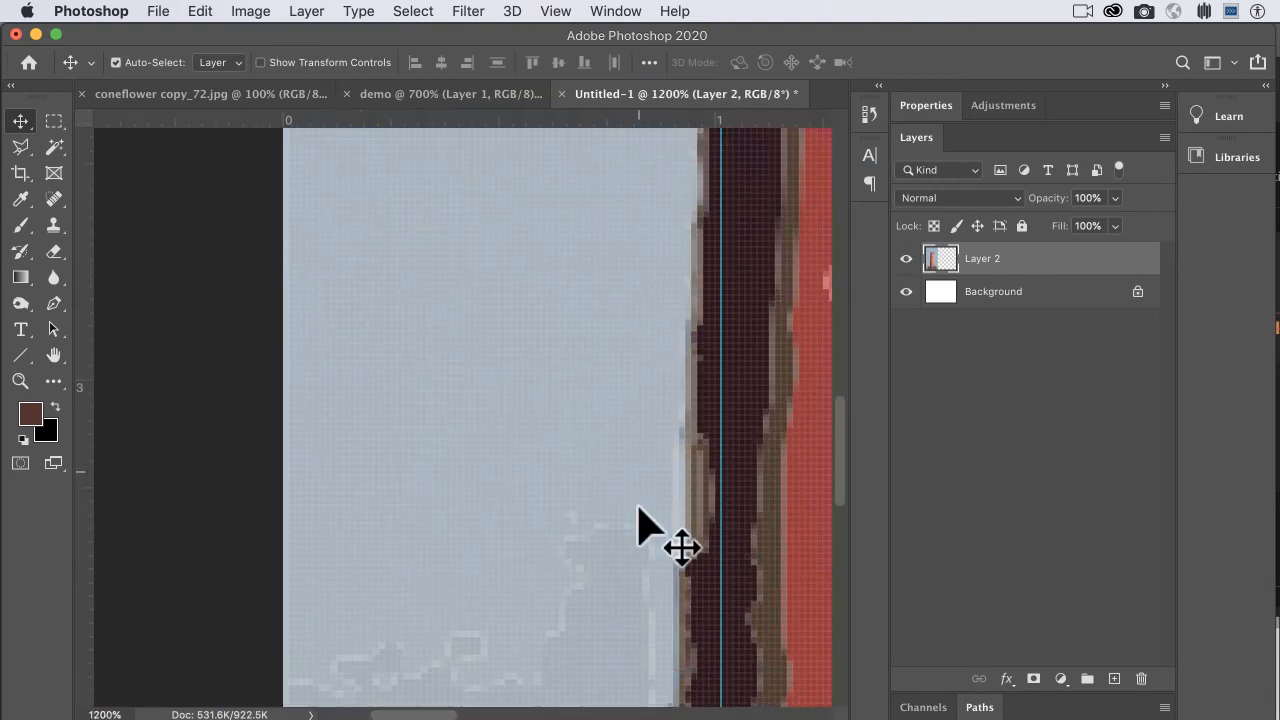
scroll(640, 527, "down", 10)
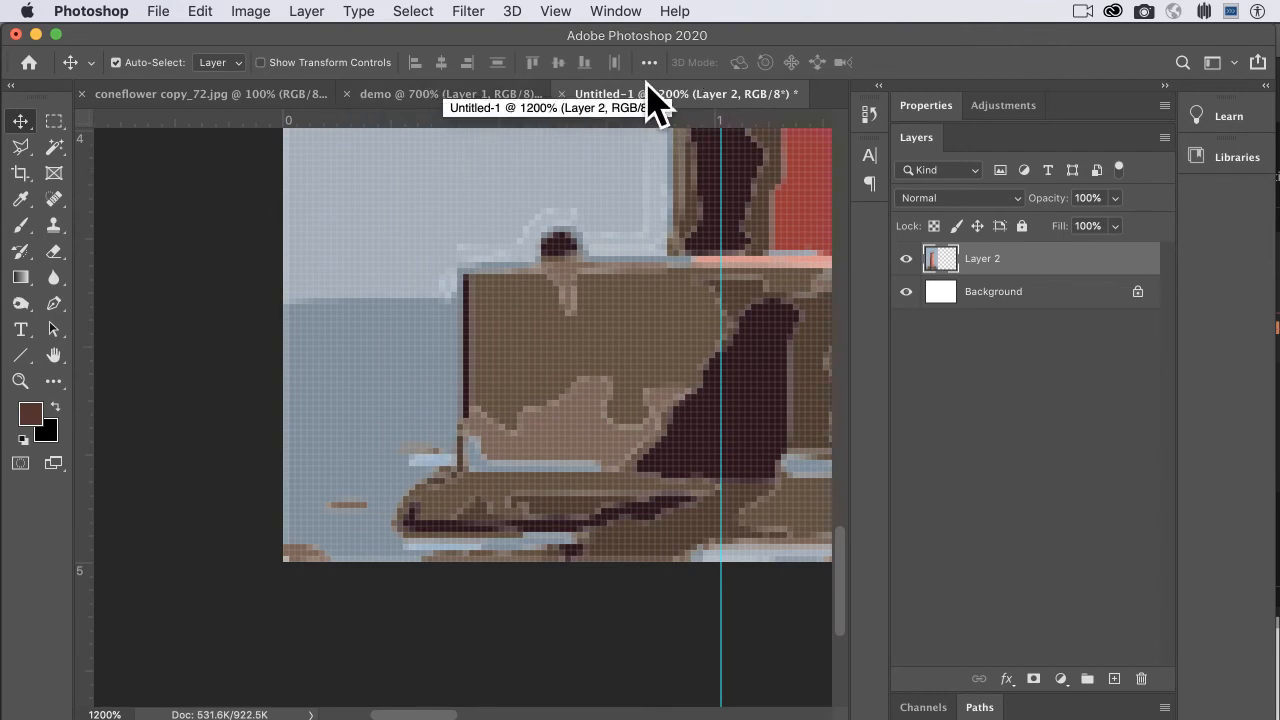
In the demo document, add a vertical and a horizontal guide marking a square of about half an inch at the artwork's lower-left corner
left_click(500, 98)
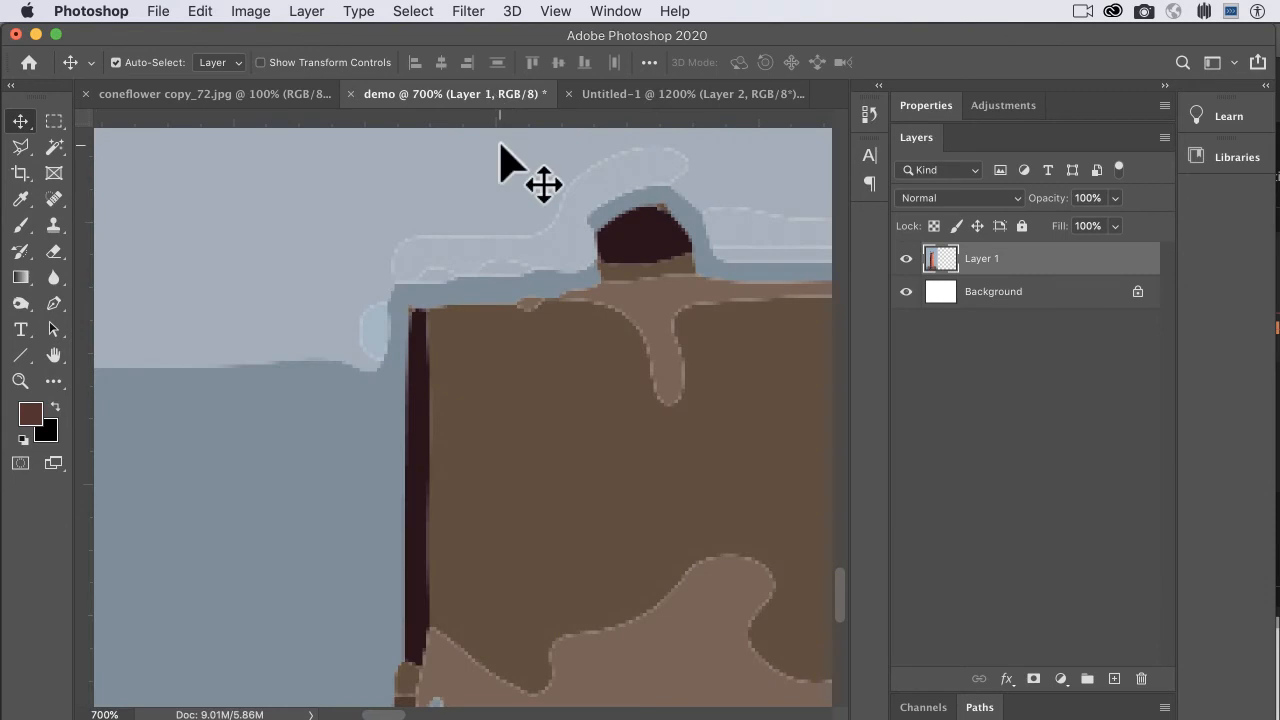
key("super+minus")
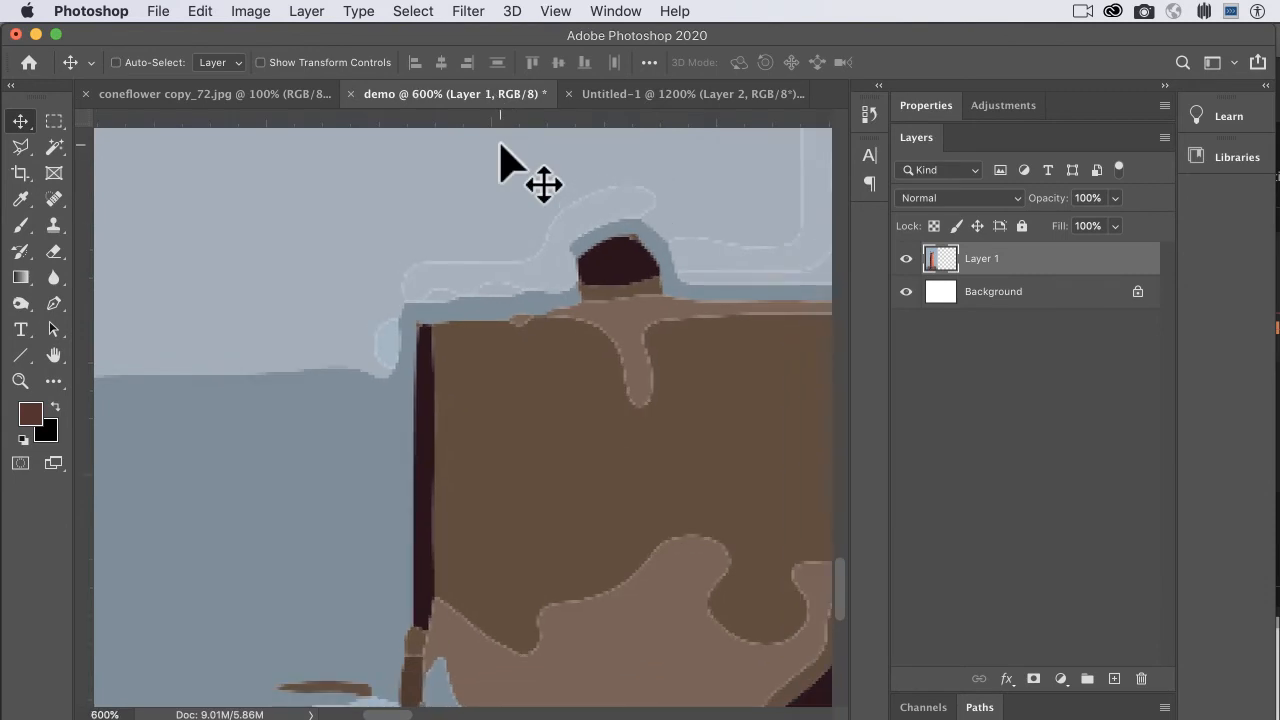
key("super+minus")
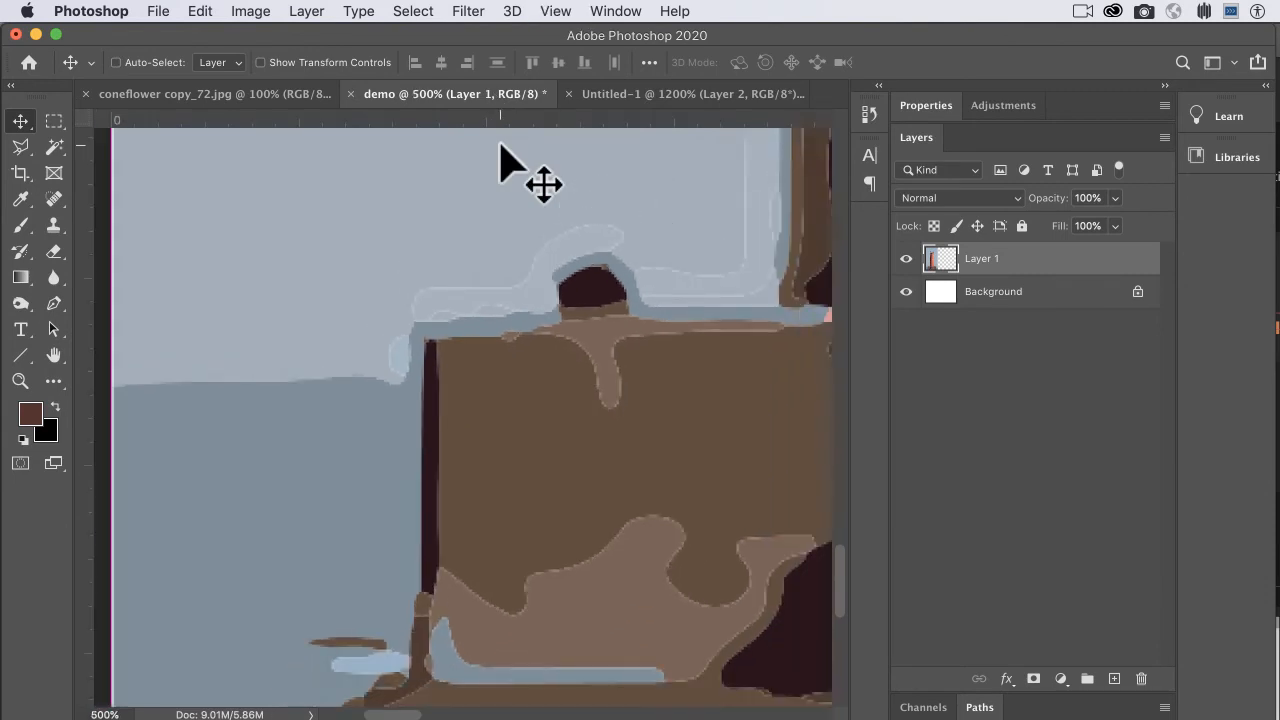
scroll(503, 303, "down", 10)
scroll(503, 303, "up", 7)
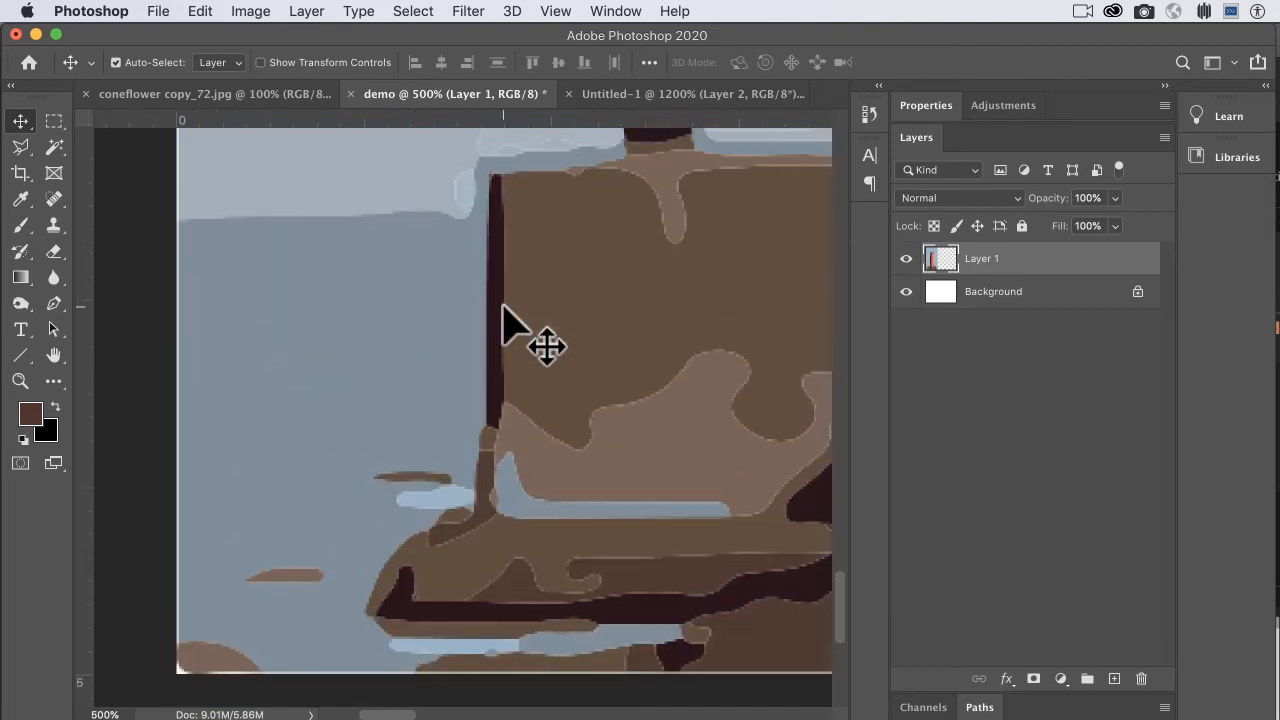
scroll(563, 443, "down", 2)
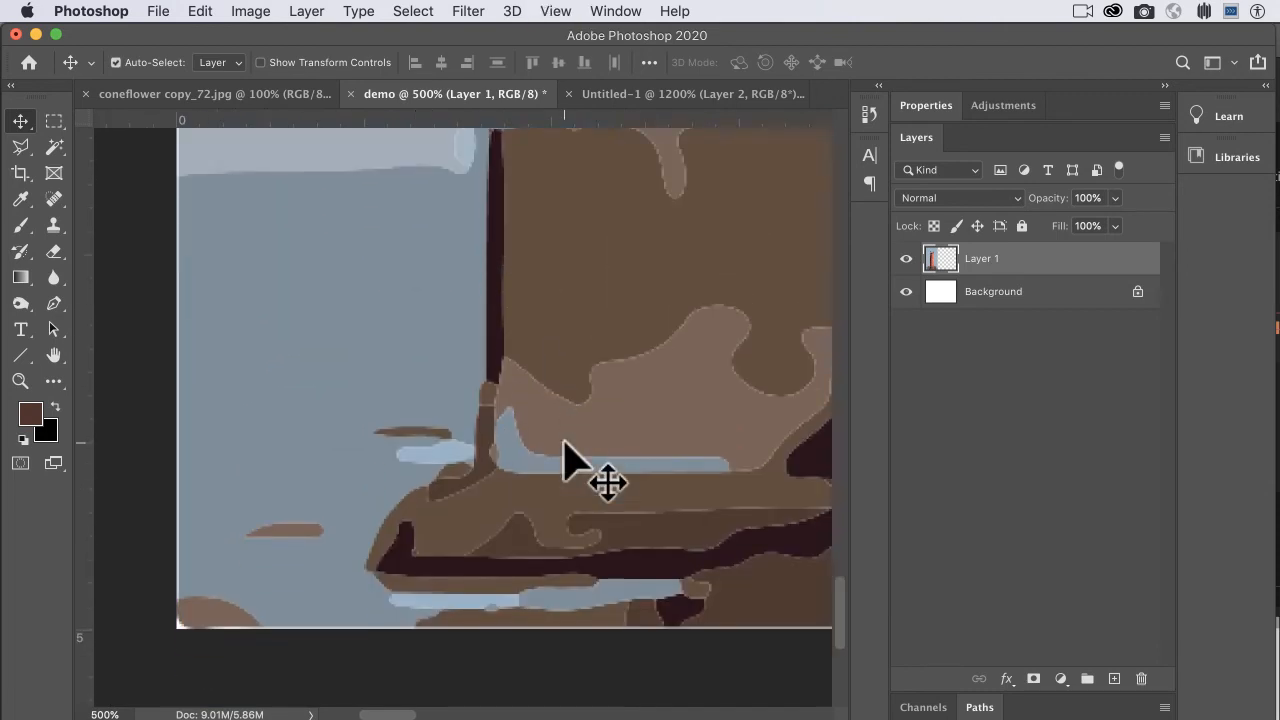
key("super+minus")
key("super+minus")
key("super+minus")
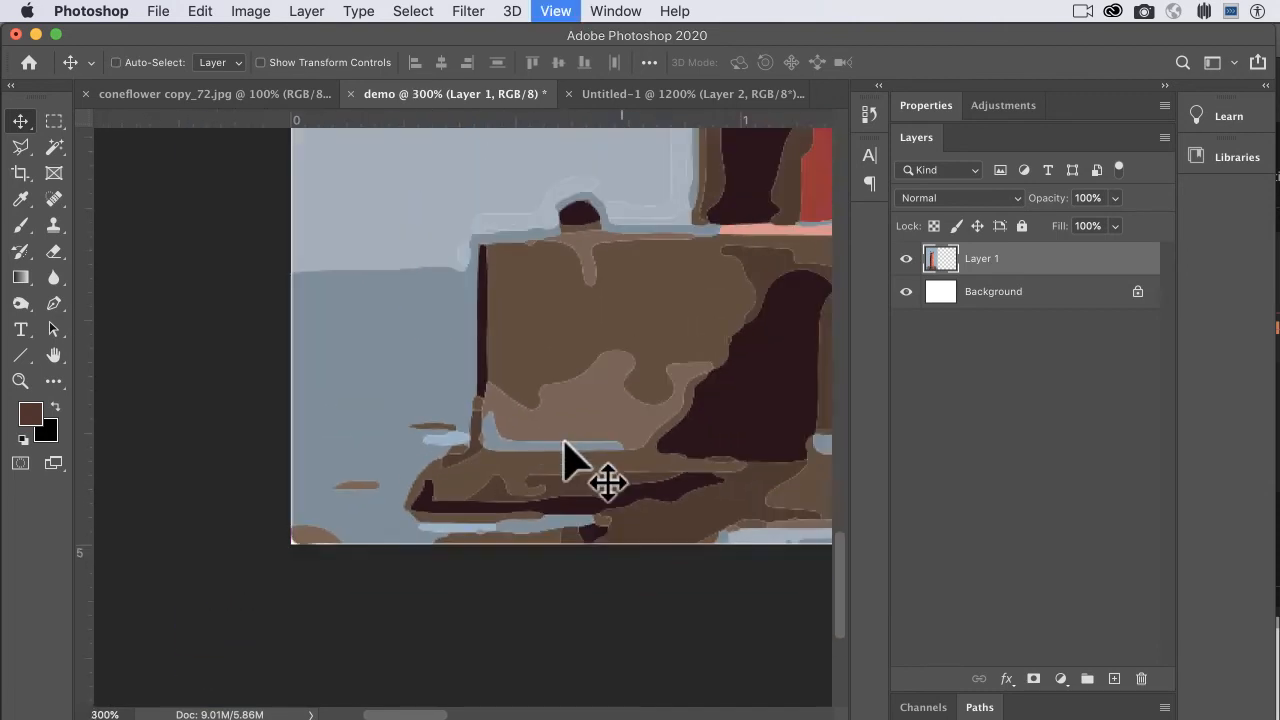
key("super+minus")
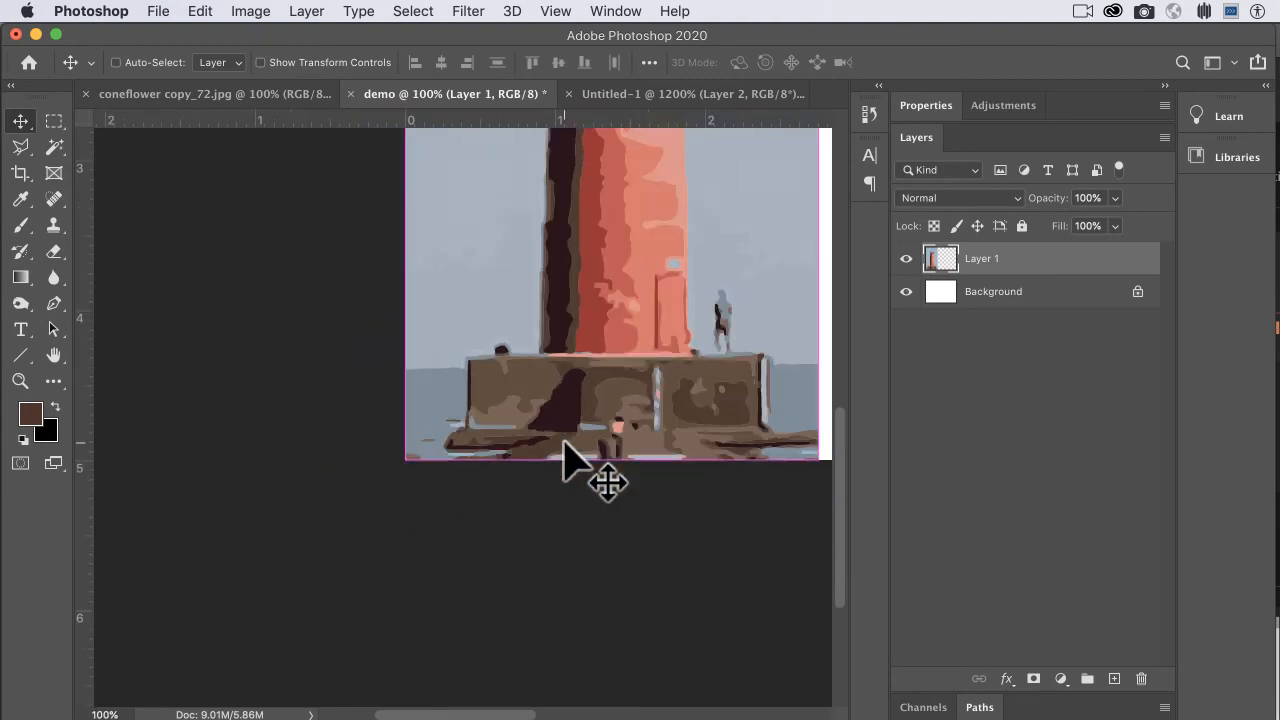
key("super+plus")
key("super+plus")
key("super+plus")
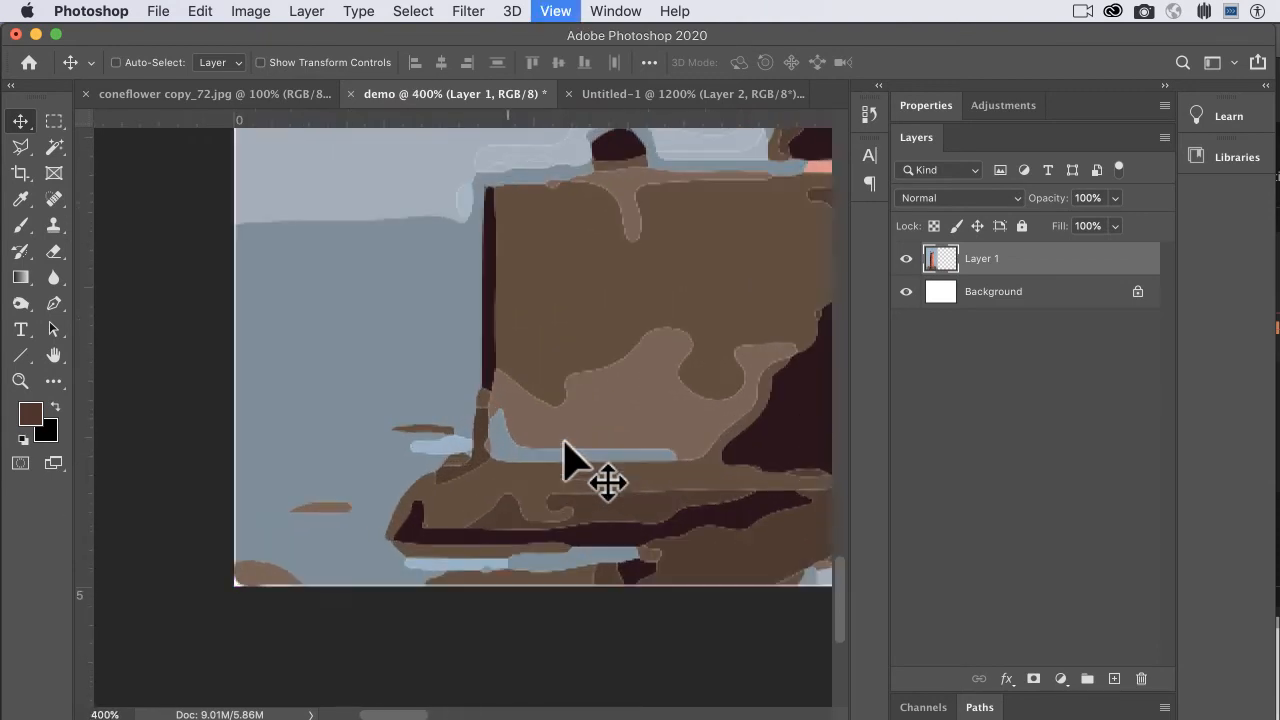
left_click_drag(85, 495, 534, 423)
left_click_drag(558, 121, 555, 286)
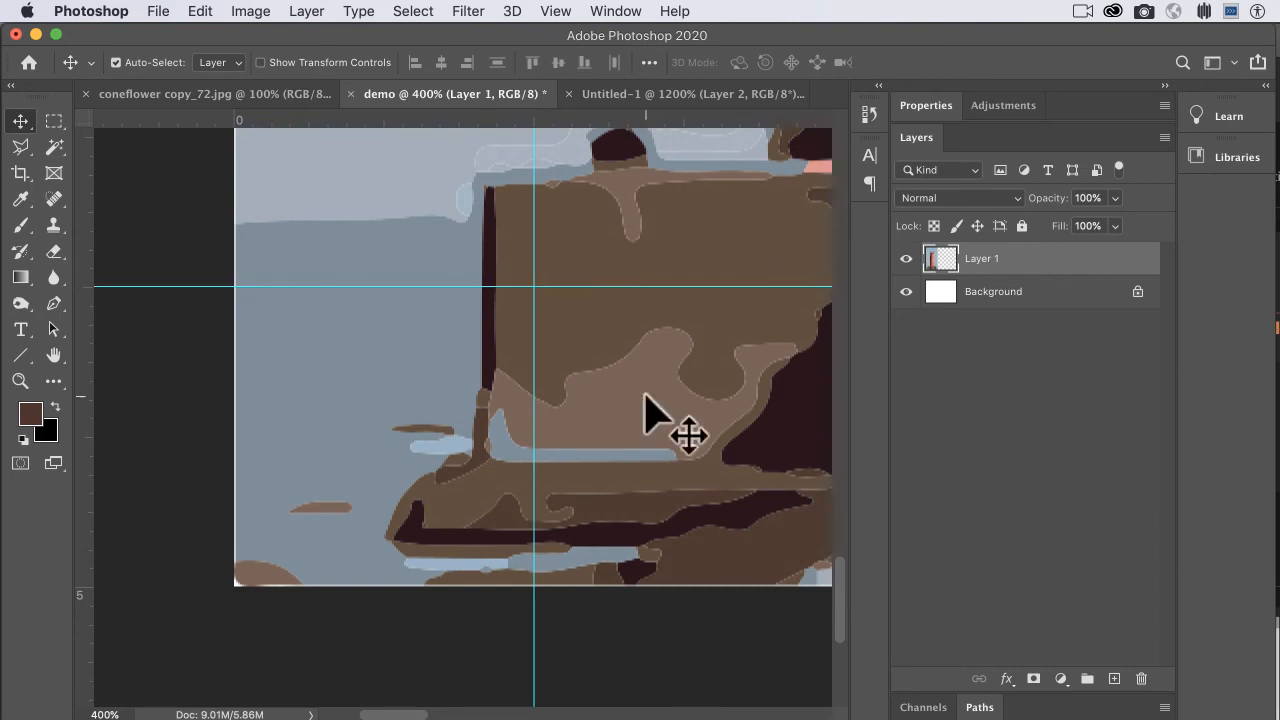
In the Untitled-1 document, add a horizontal guide at about the 4-inch mark, above the lighthouse's stone base
left_click(721, 99)
scroll(578, 372, "up", 5)
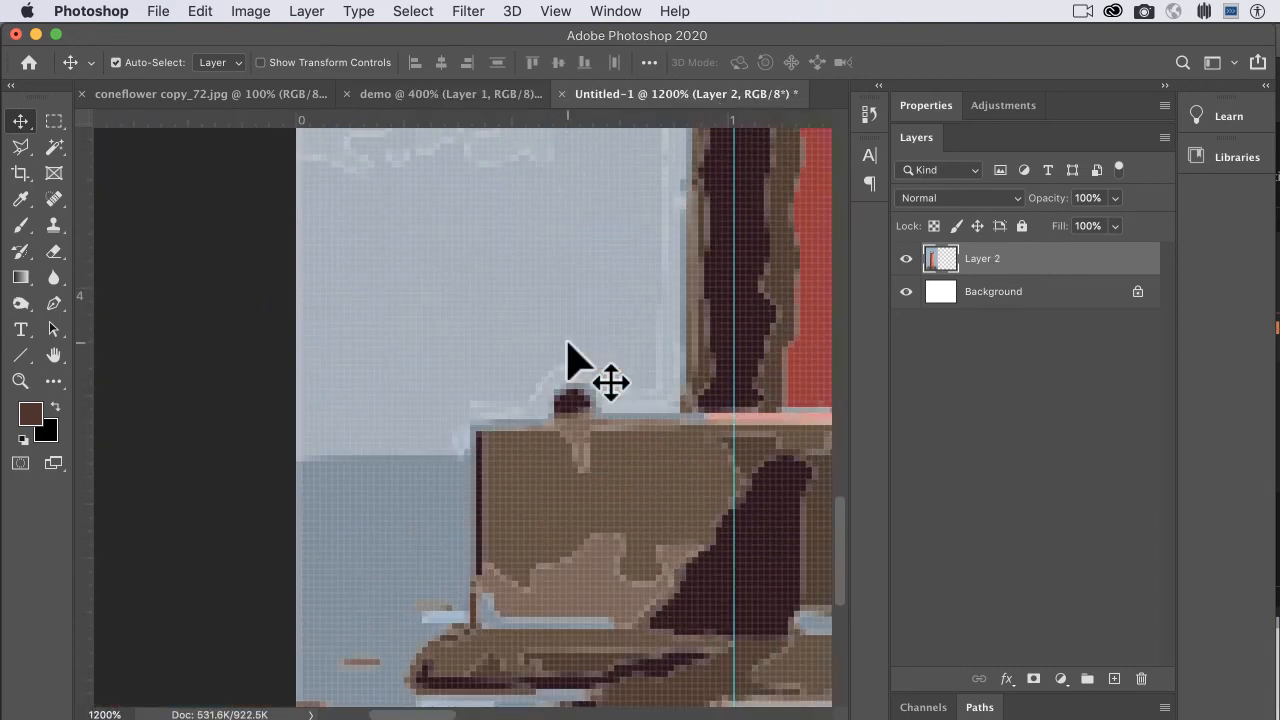
left_click_drag(589, 120, 591, 291)
scroll(600, 423, "down", 5)
scroll(600, 423, "right", 2)
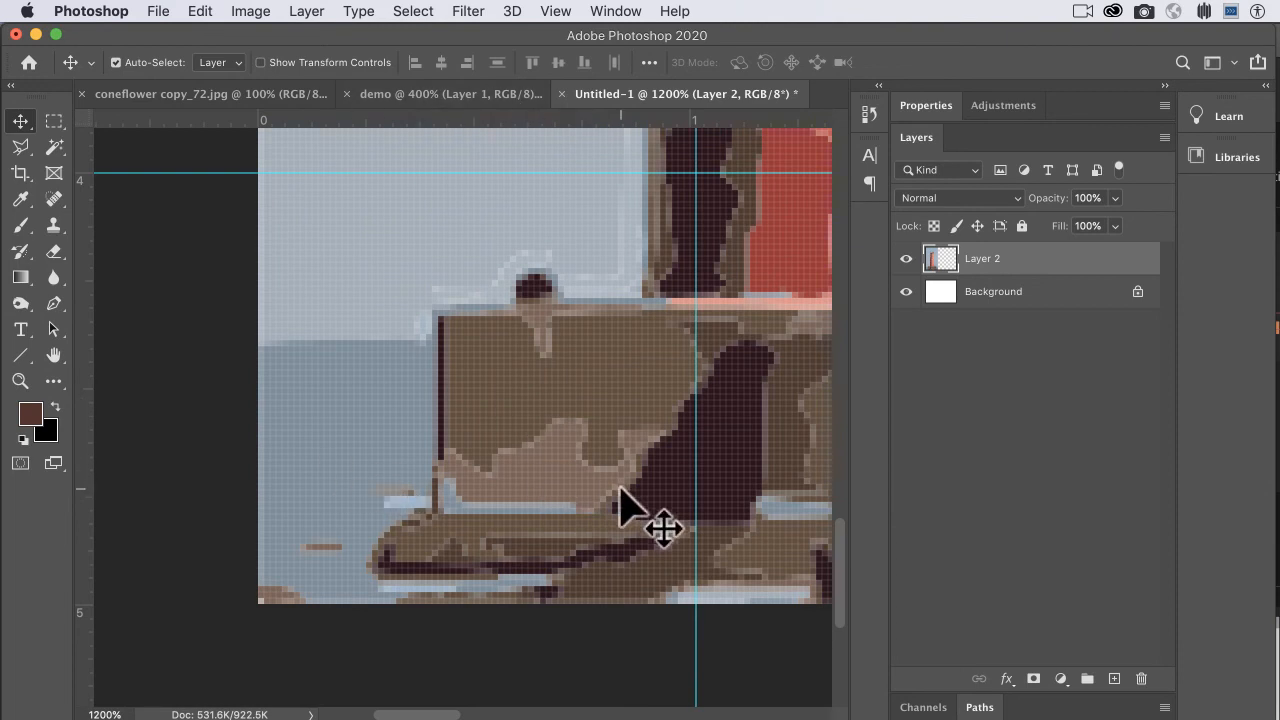
Examine the individual pixels at the demo document's lower-left corner at 1200% magnification
left_click(478, 100)
scroll(420, 460, "left", 5)
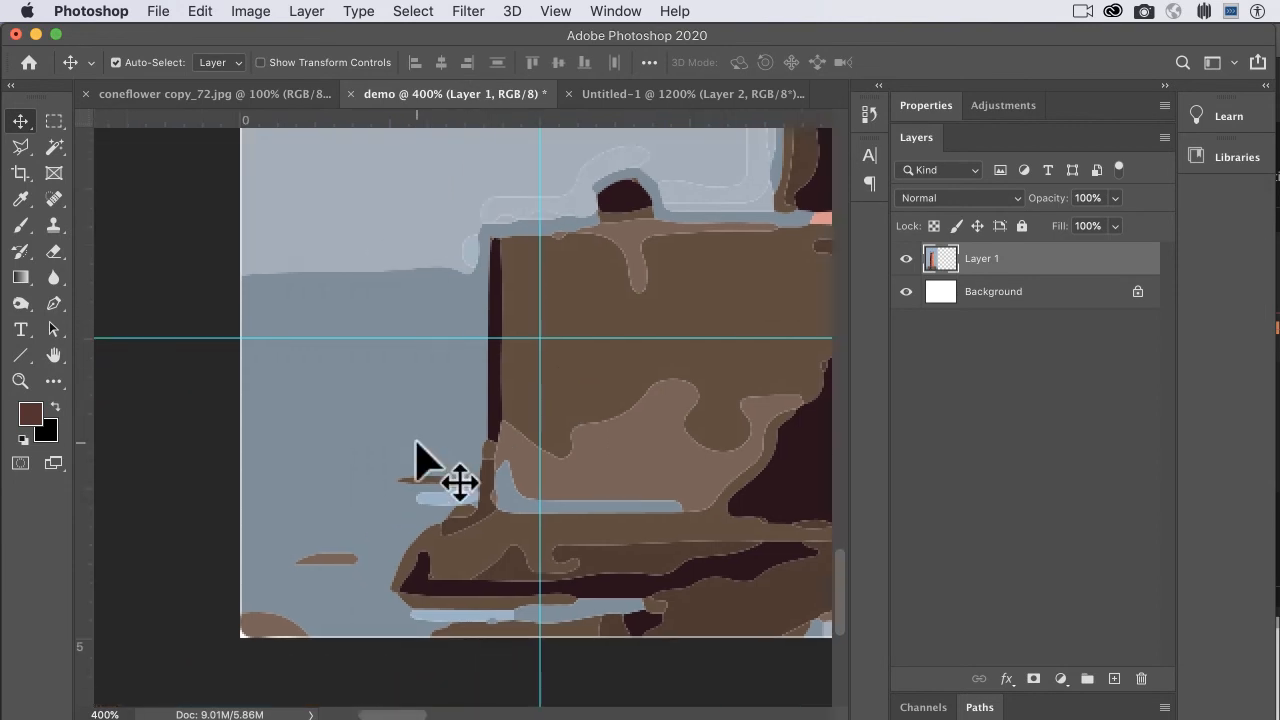
scroll(428, 487, "left", 3)
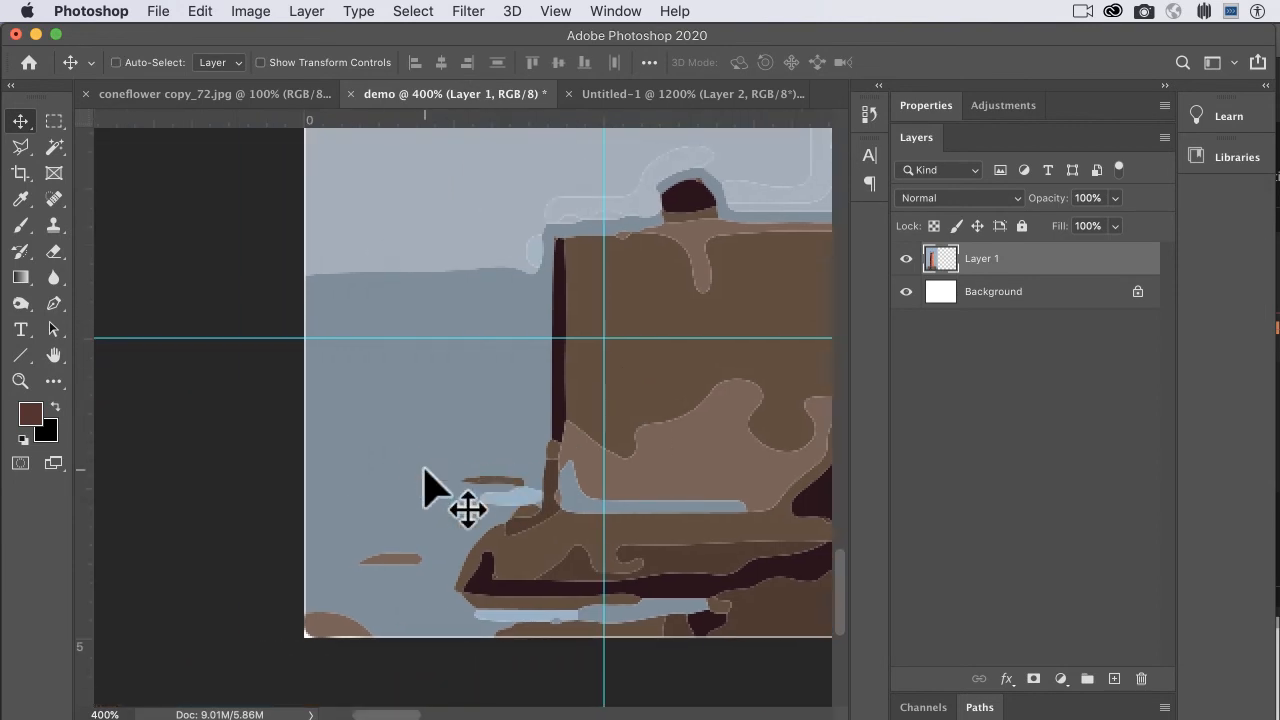
key("super+equal")
key("super+equal")
key("super+equal")
key("super+equal")
key("super+equal")
scroll(424, 469, "down", 4)
scroll(424, 469, "left", 8)
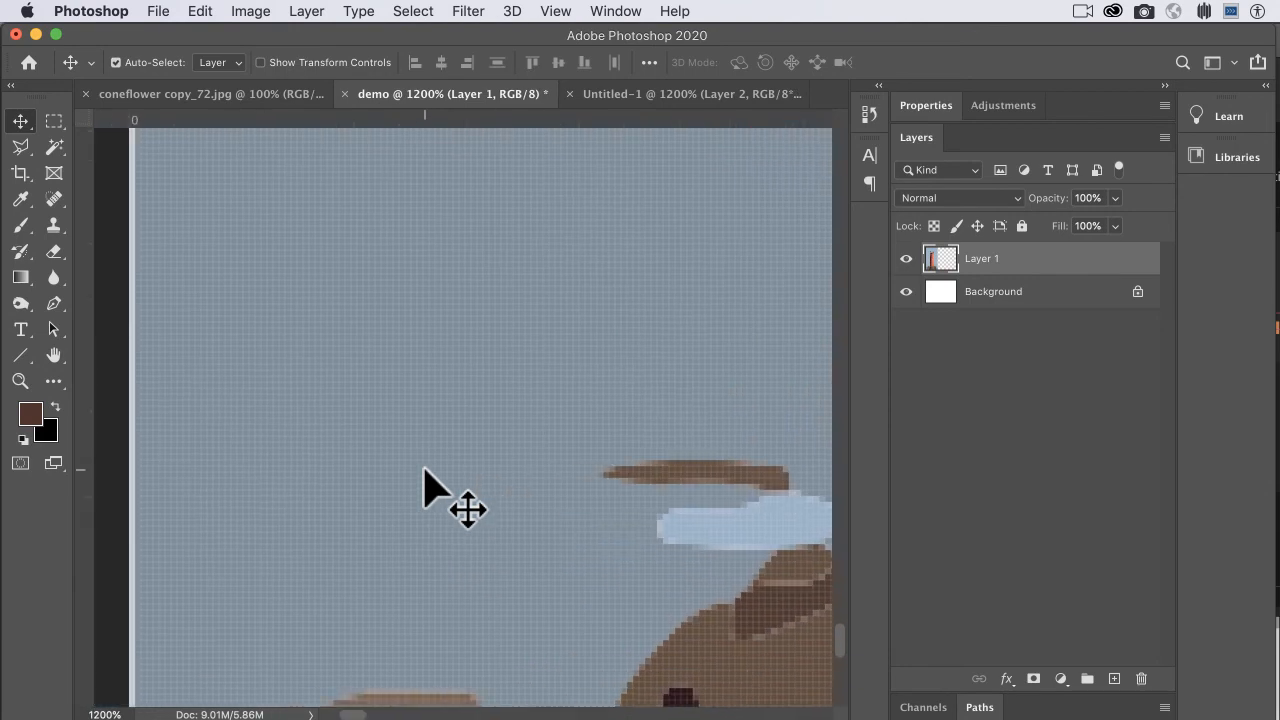
scroll(424, 469, "down", 4)
scroll(424, 469, "right", 6)
scroll(424, 469, "down", 5)
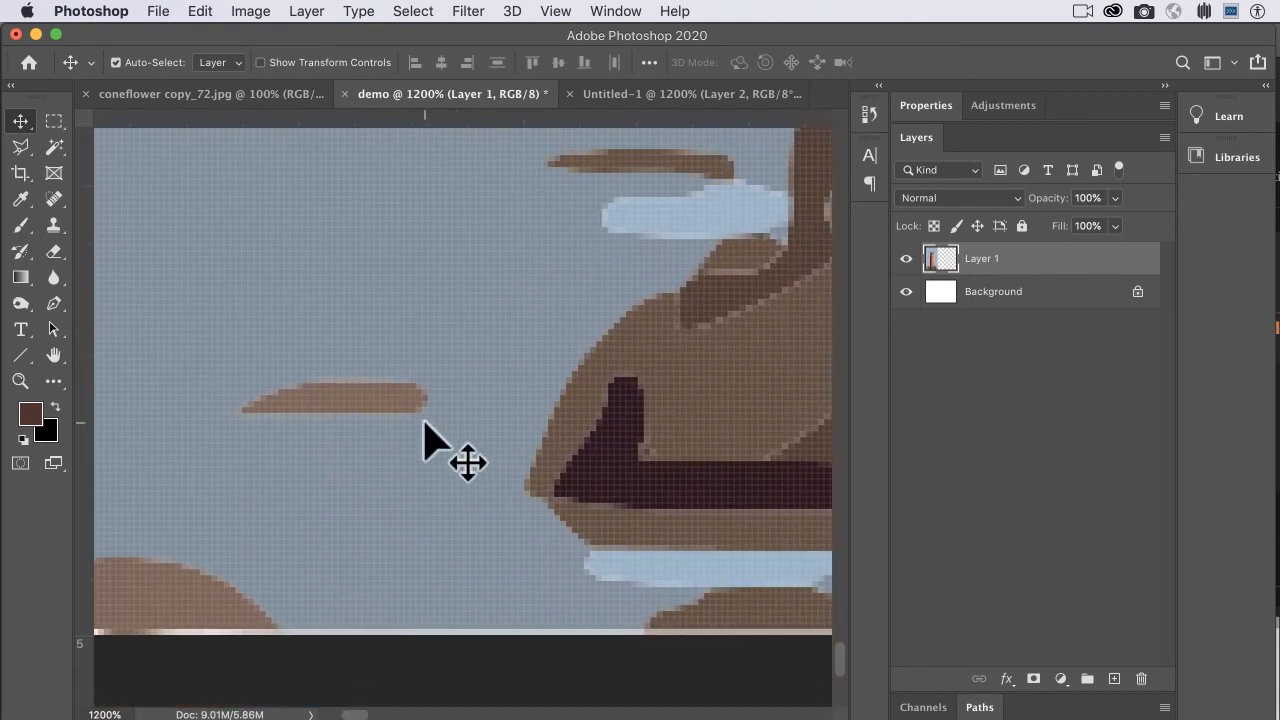
View the whole guide-bounded square at the demo document's lower-left corner at 600% and 400% magnification
key("super+minus")
key("super+minus")
key("super+minus")
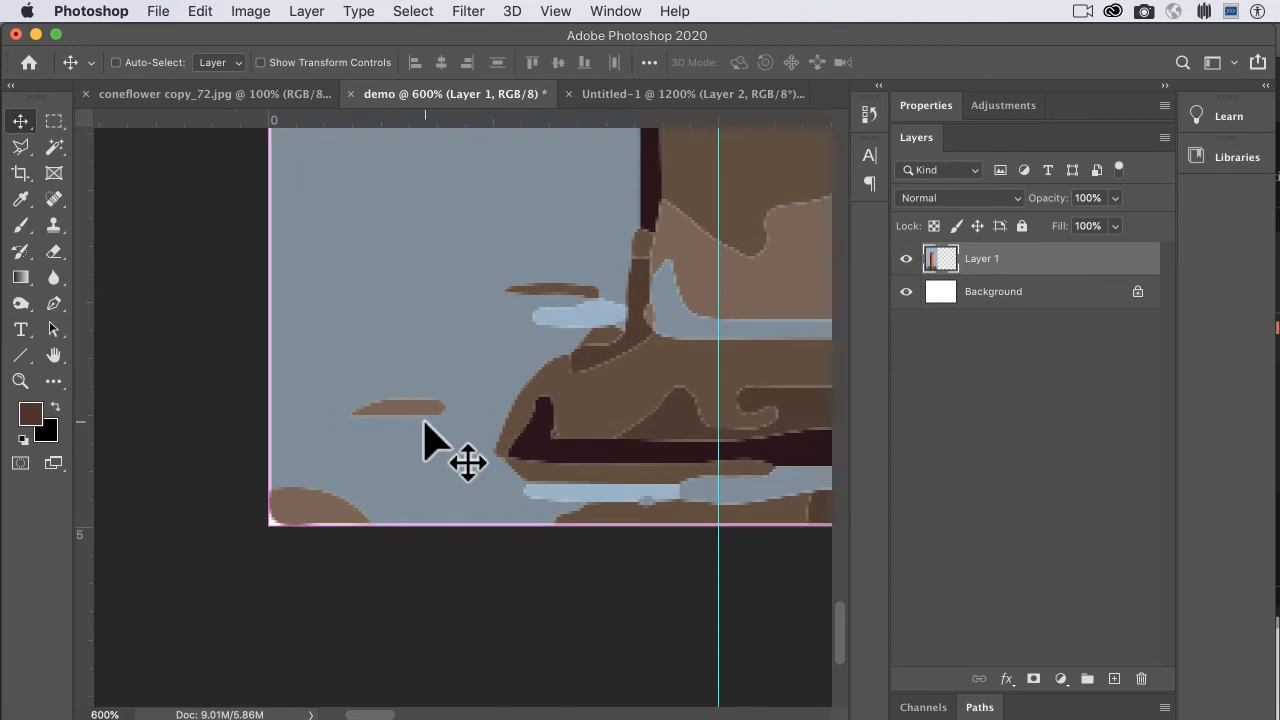
scroll(426, 428, "up", 3)
scroll(428, 450, "up", 1)
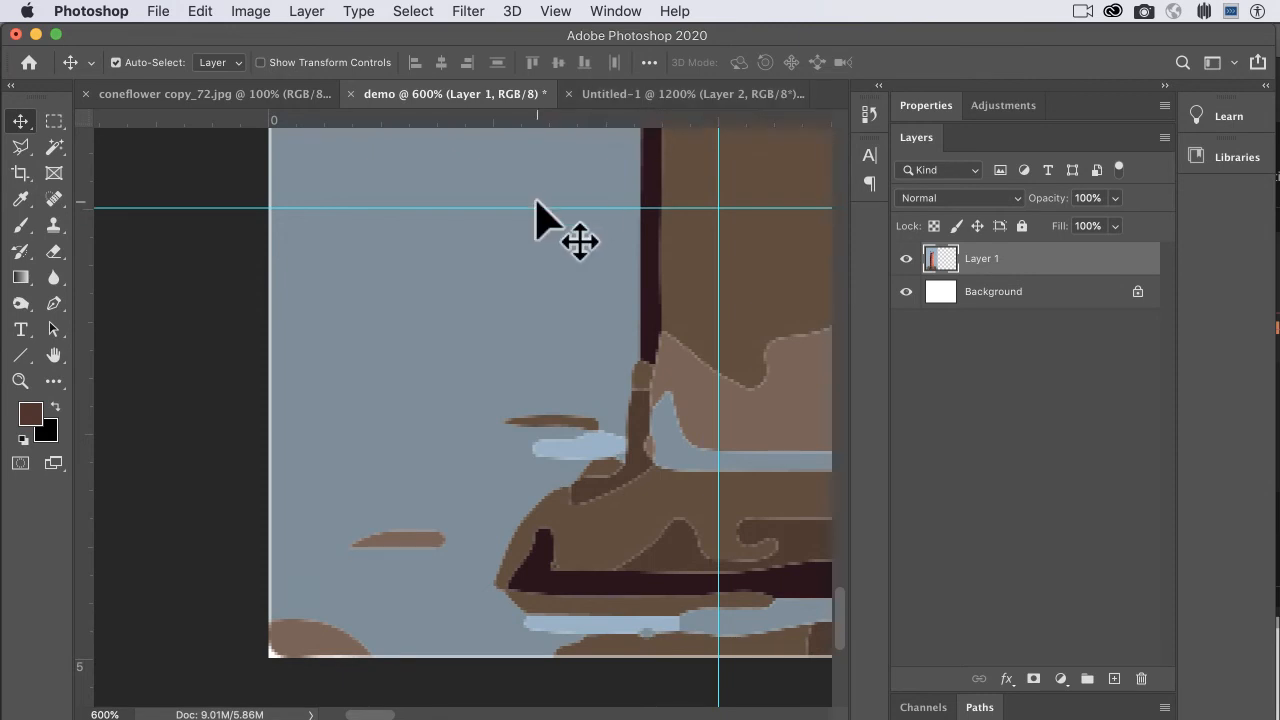
scroll(467, 370, "right", 2)
key("super")
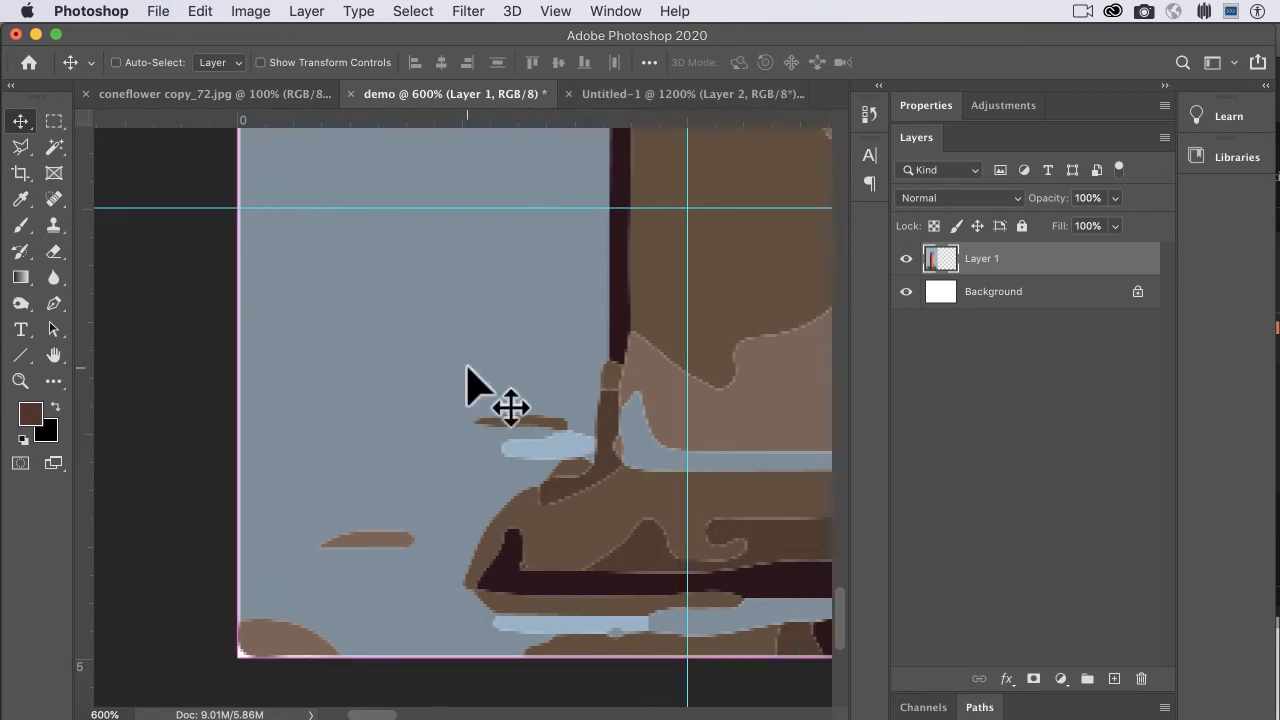
key("super+minus")
key("super+minus")
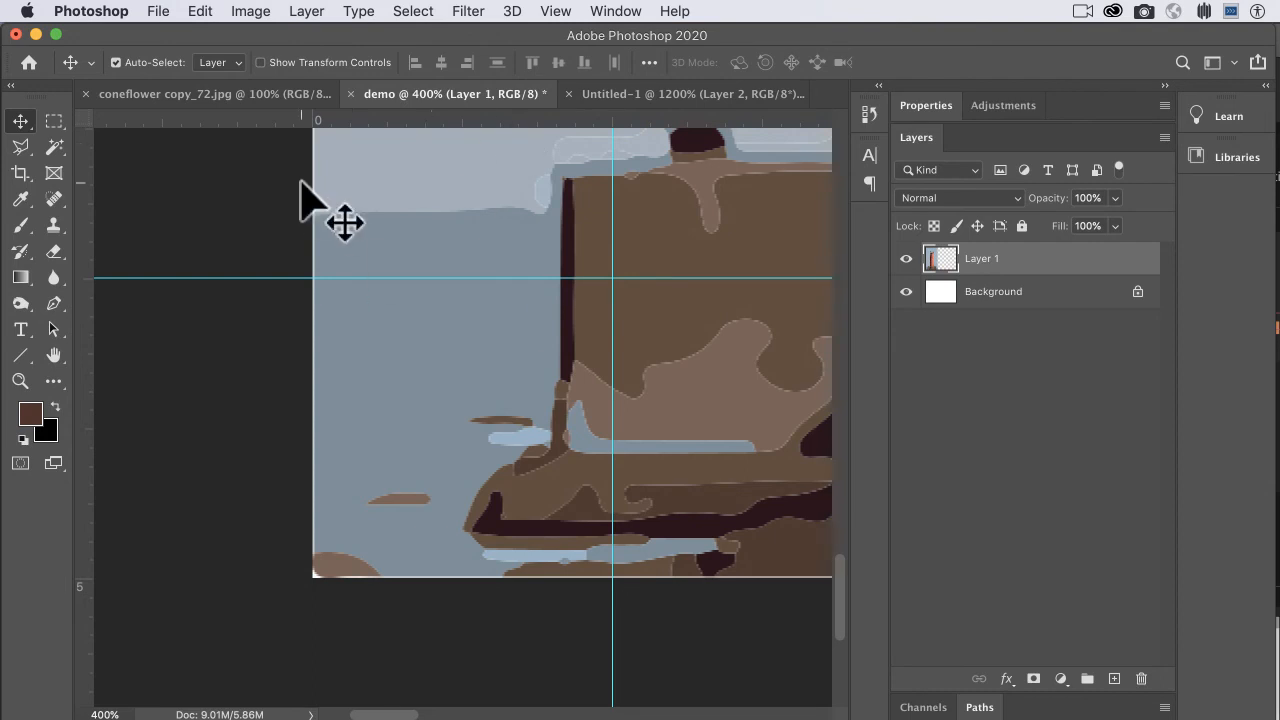
Open the image size settings of coneflower copy_72.jpg and show its width and height in inches
left_click(224, 94)
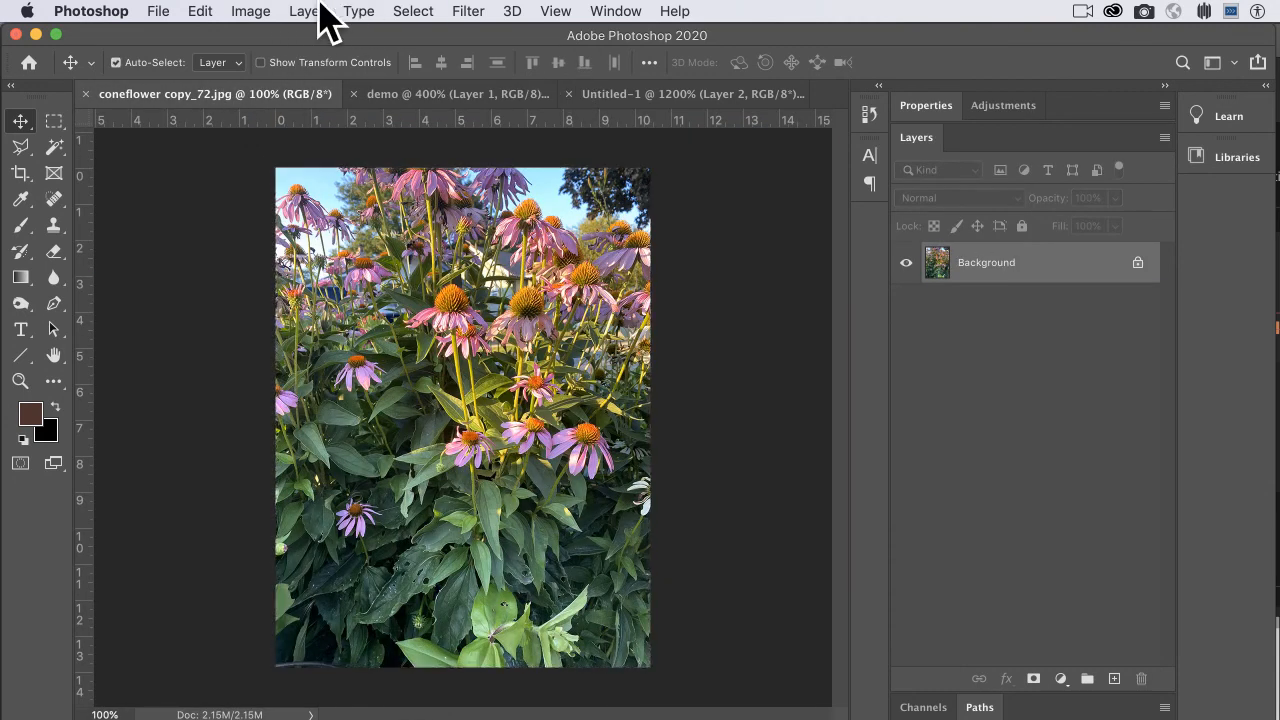
left_click(250, 11)
left_click(278, 167)
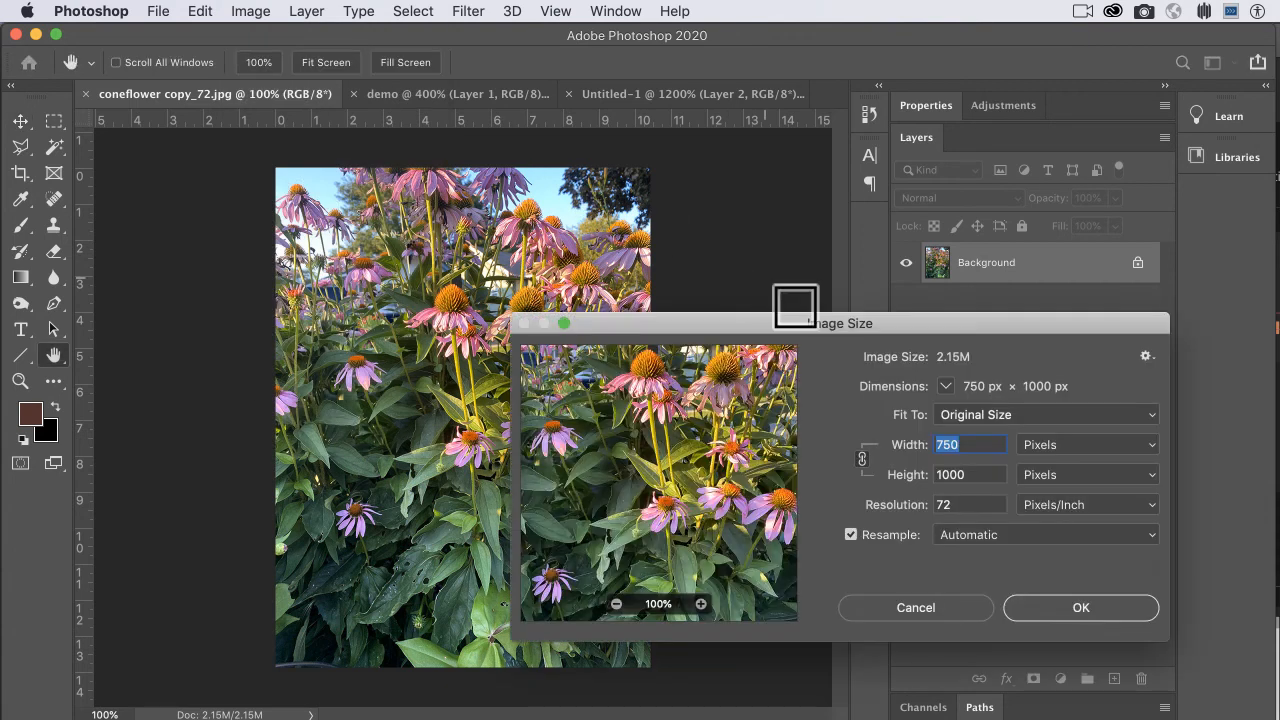
left_click(979, 498)
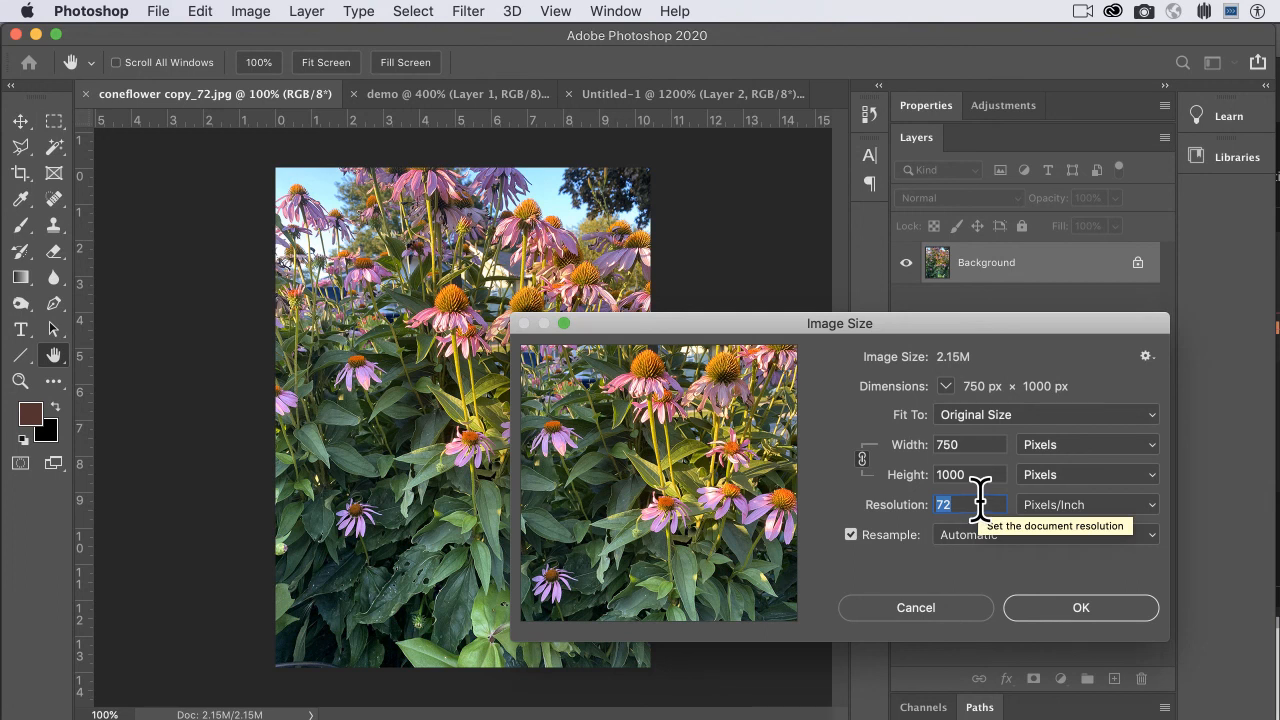
left_click(1108, 445)
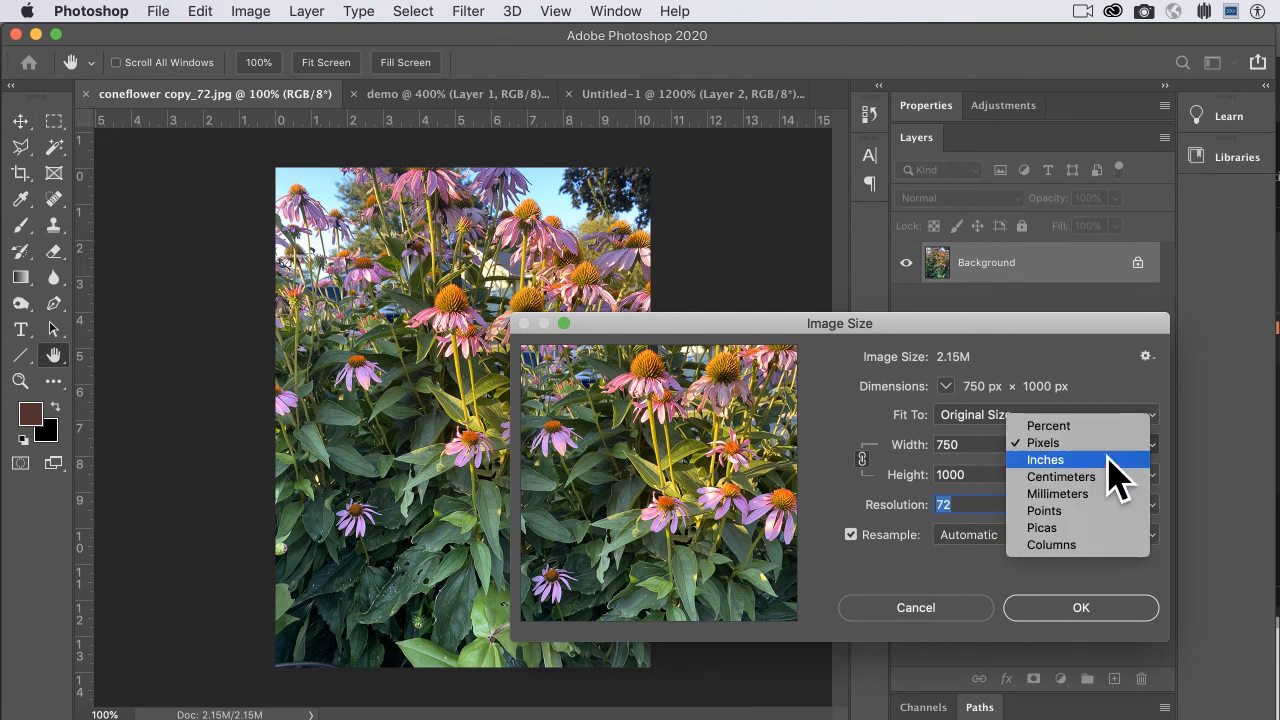
left_click(1108, 460)
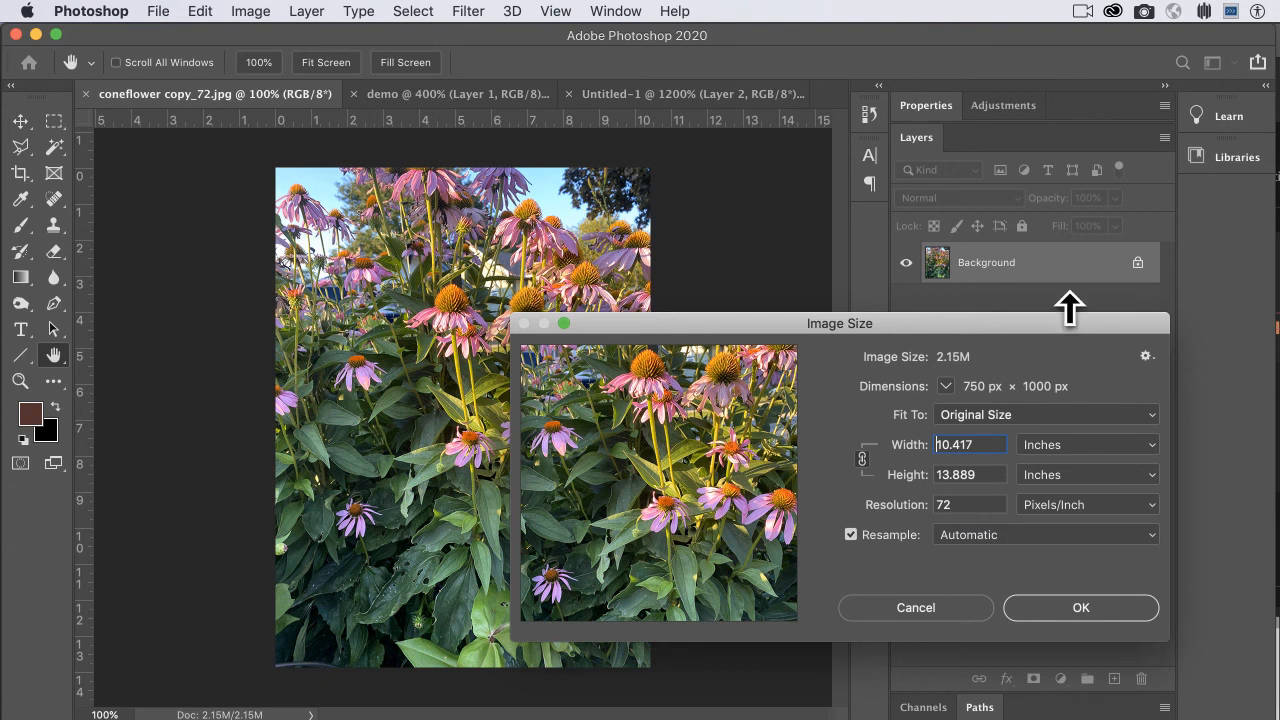
left_click_drag(1070, 323, 764, 334)
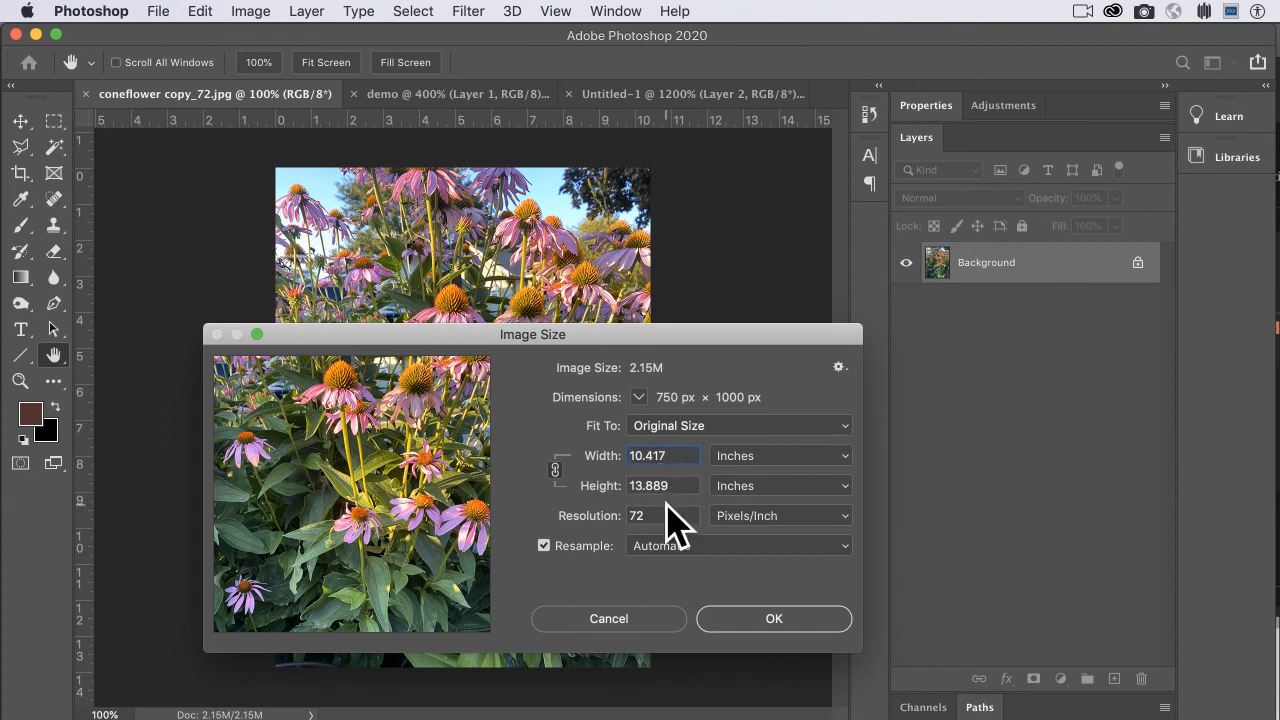
Turn off resampling and set the coneflower image's resolution to 300 pixels/inch
key("Tab")
key("Tab")
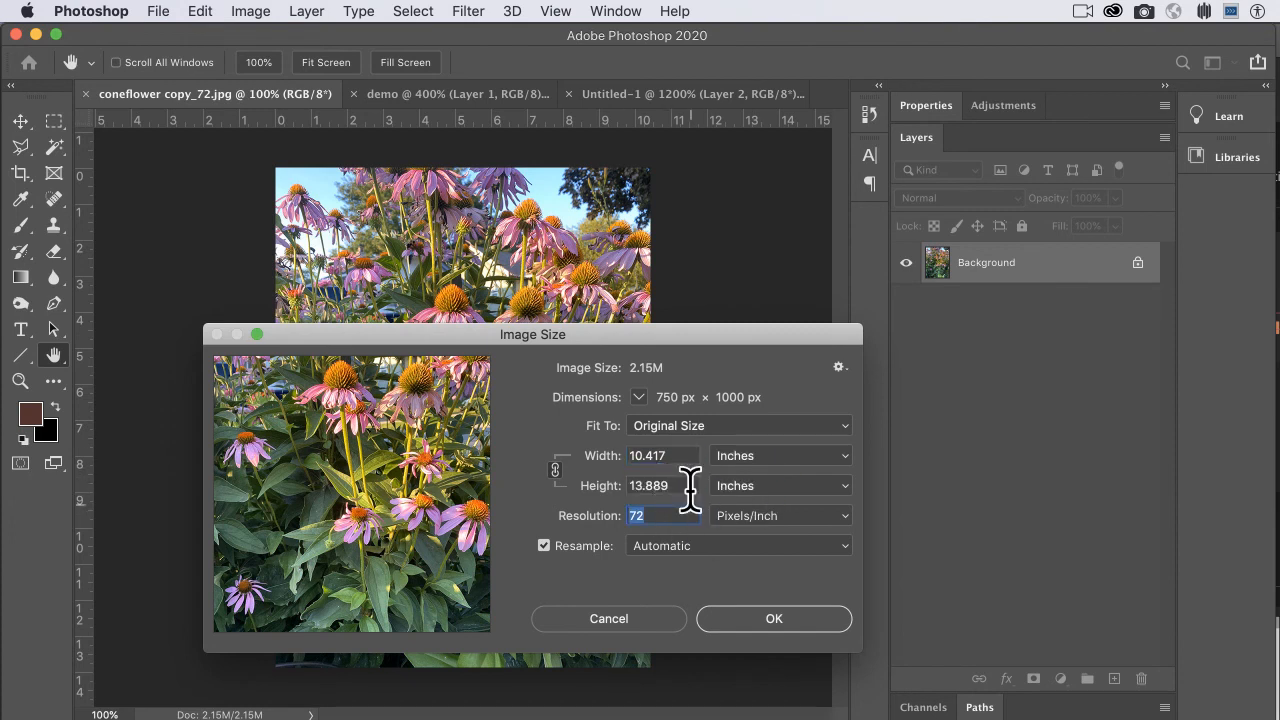
left_click(695, 515)
left_click(544, 546)
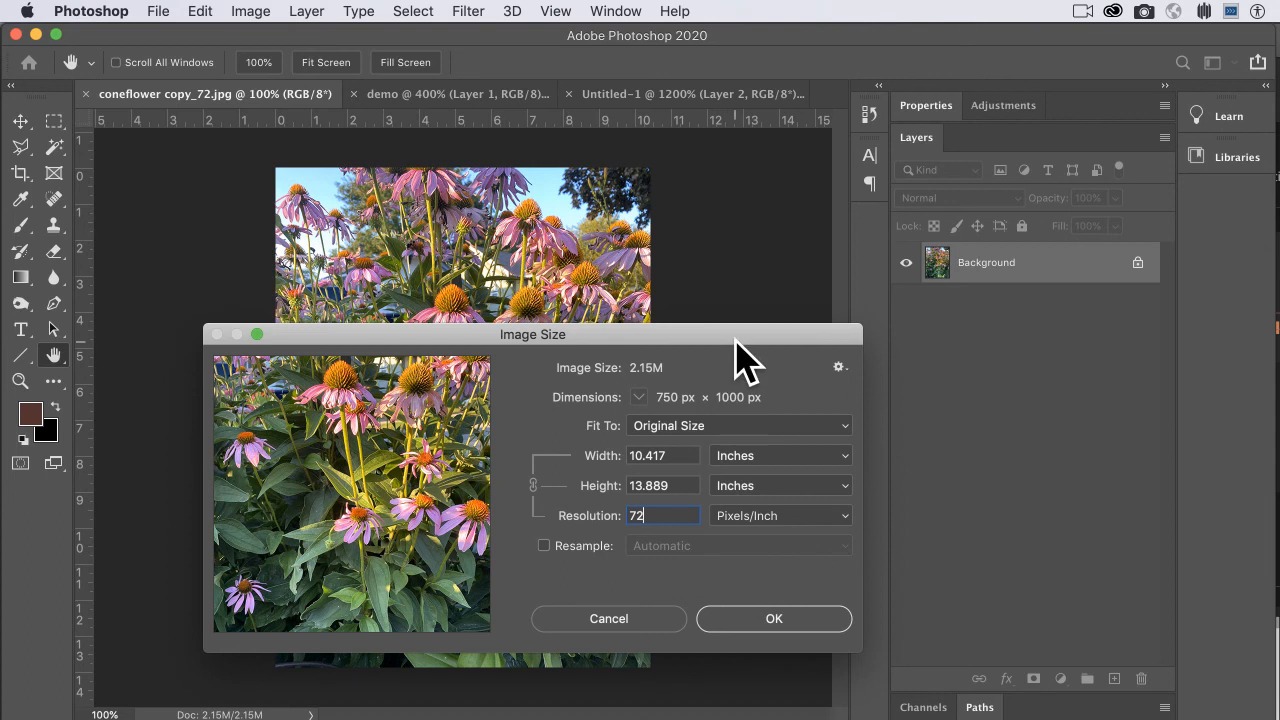
double_click(688, 515)
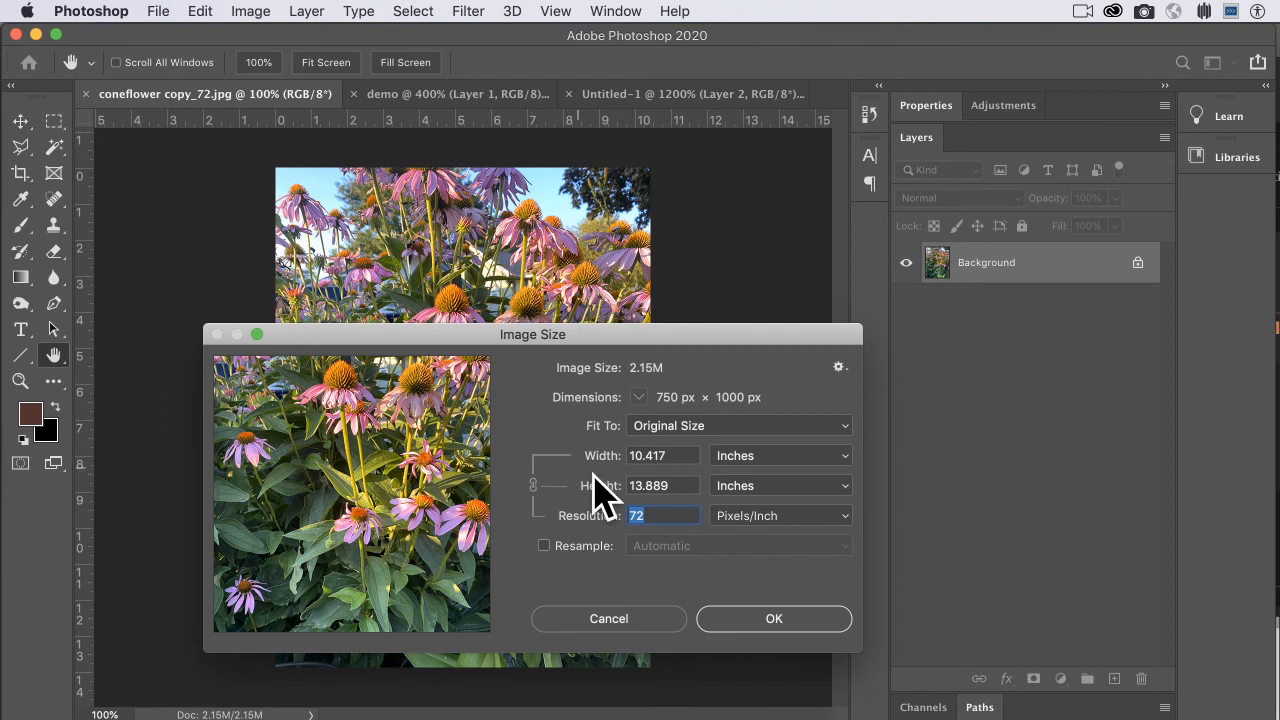
type("300")
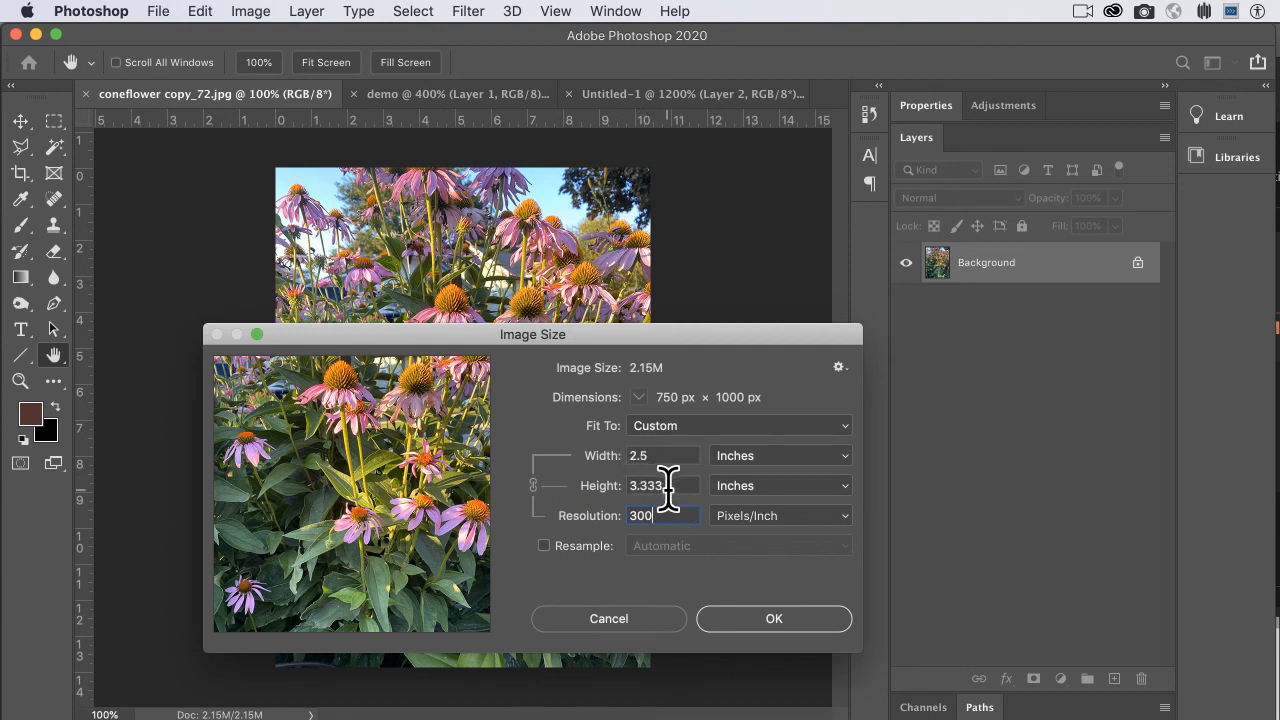
Try a resolution of 72 pixels/inch for comparison, set it back to 300 pixels/inch, and apply the new image size
left_click_drag(670, 511, 619, 508)
type("72")
left_click_drag(667, 515, 625, 510)
type("300")
key("super+a")
left_click(750, 628)
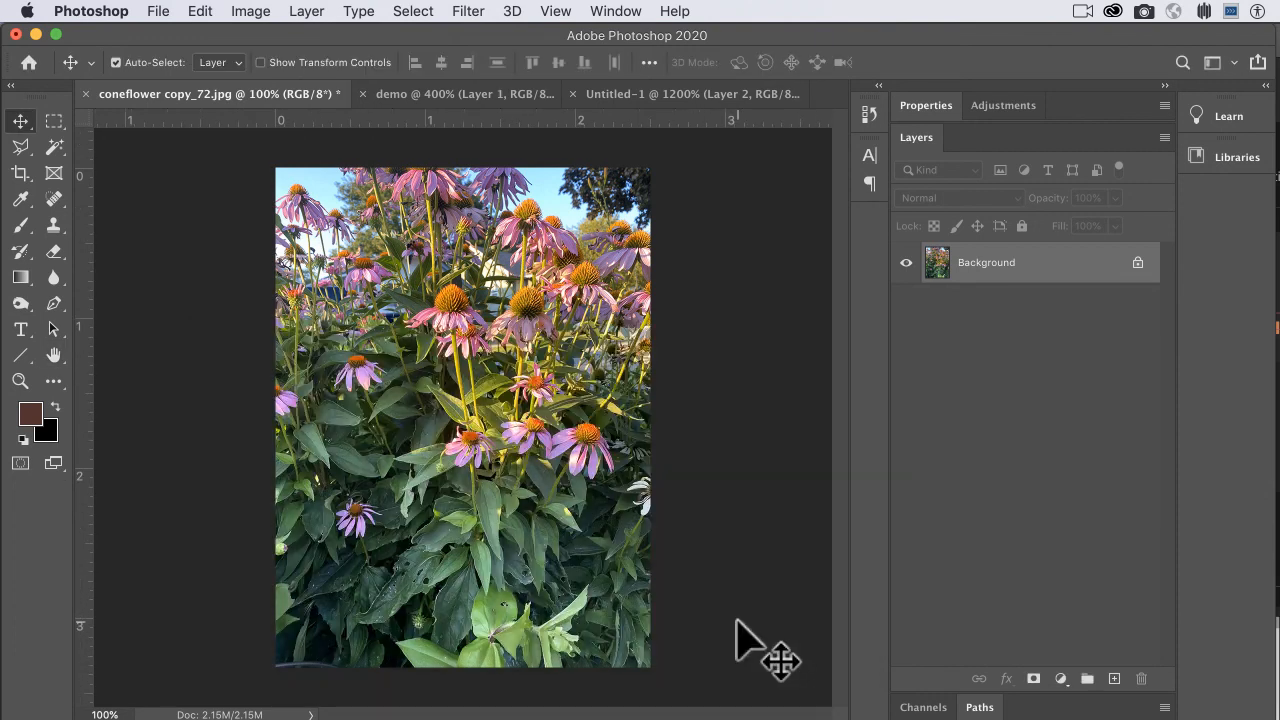